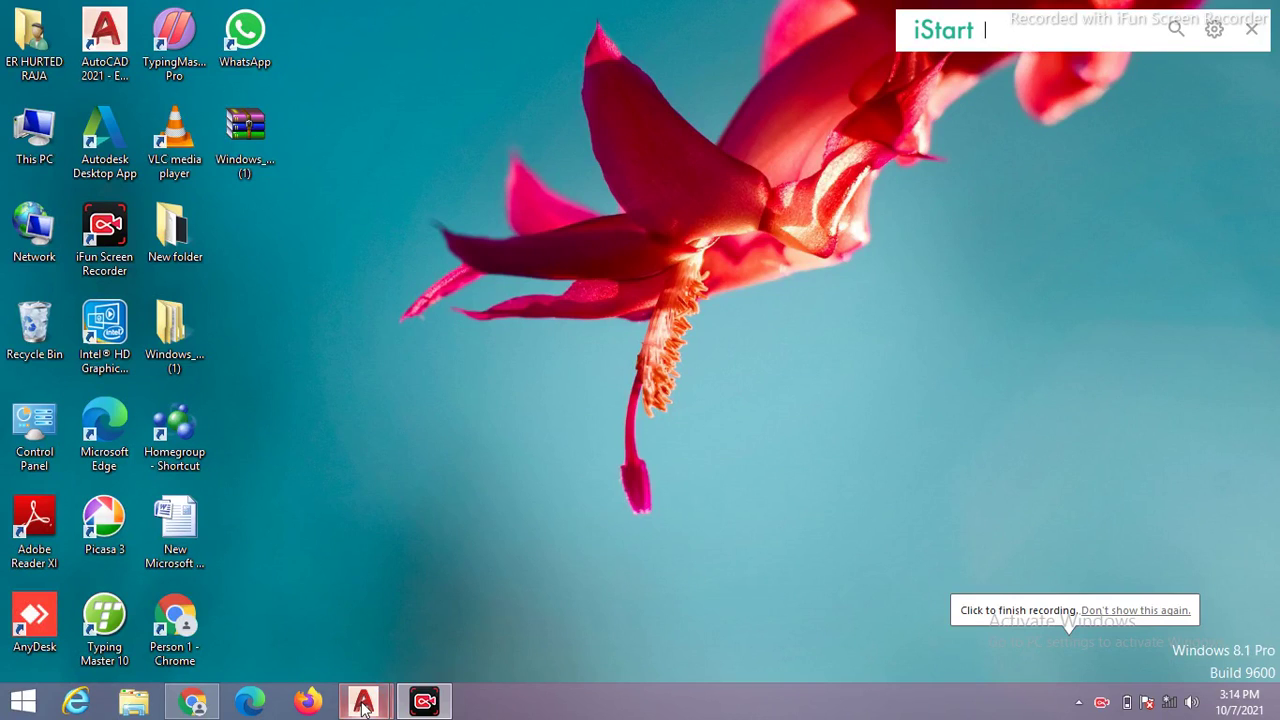
- Bring the AutoCAD Start page window to the front from the taskbar
left_click(364, 700)
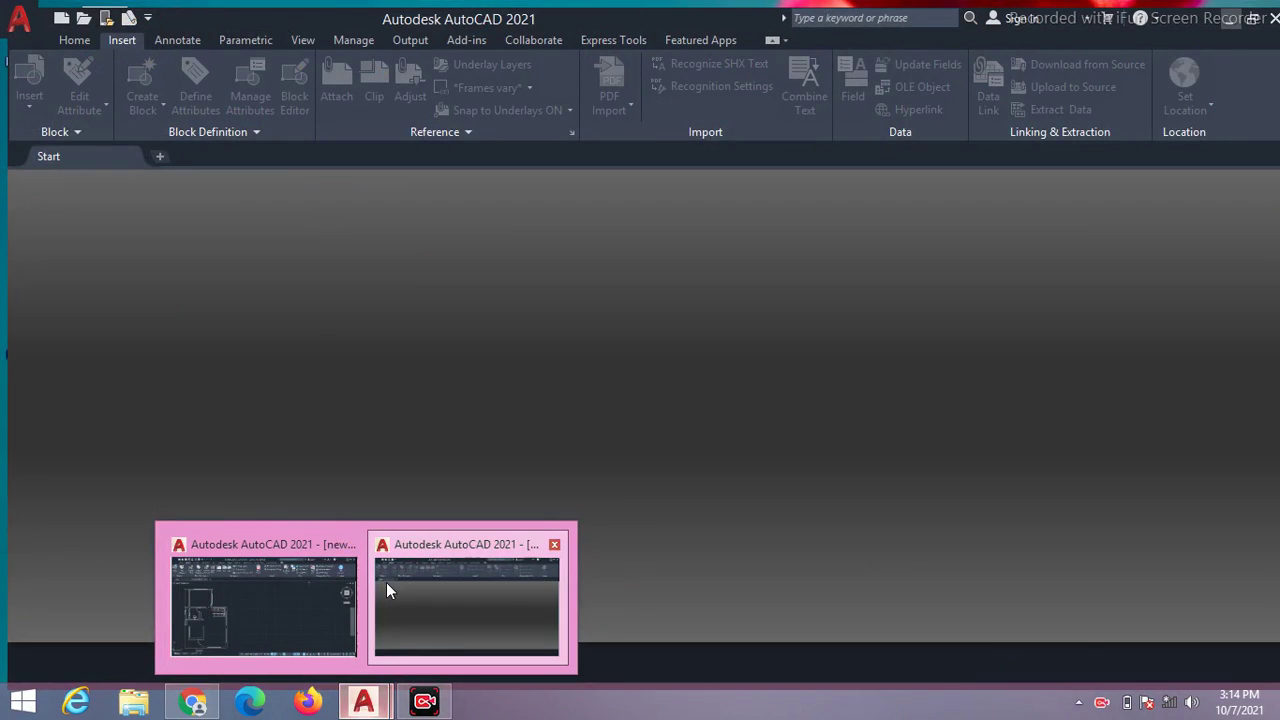
left_click(386, 585)
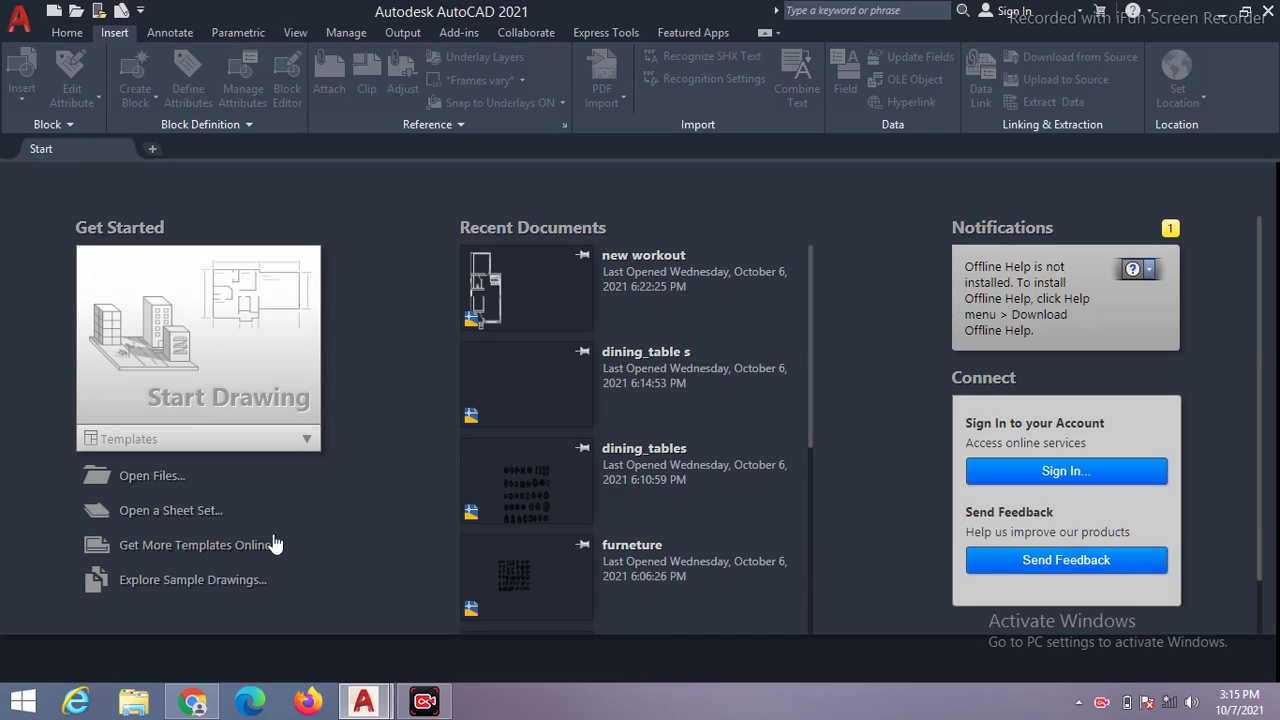
- Start a new blank drawing, Drawing1, with the Home tab's drawing tools showing
left_click(148, 409)
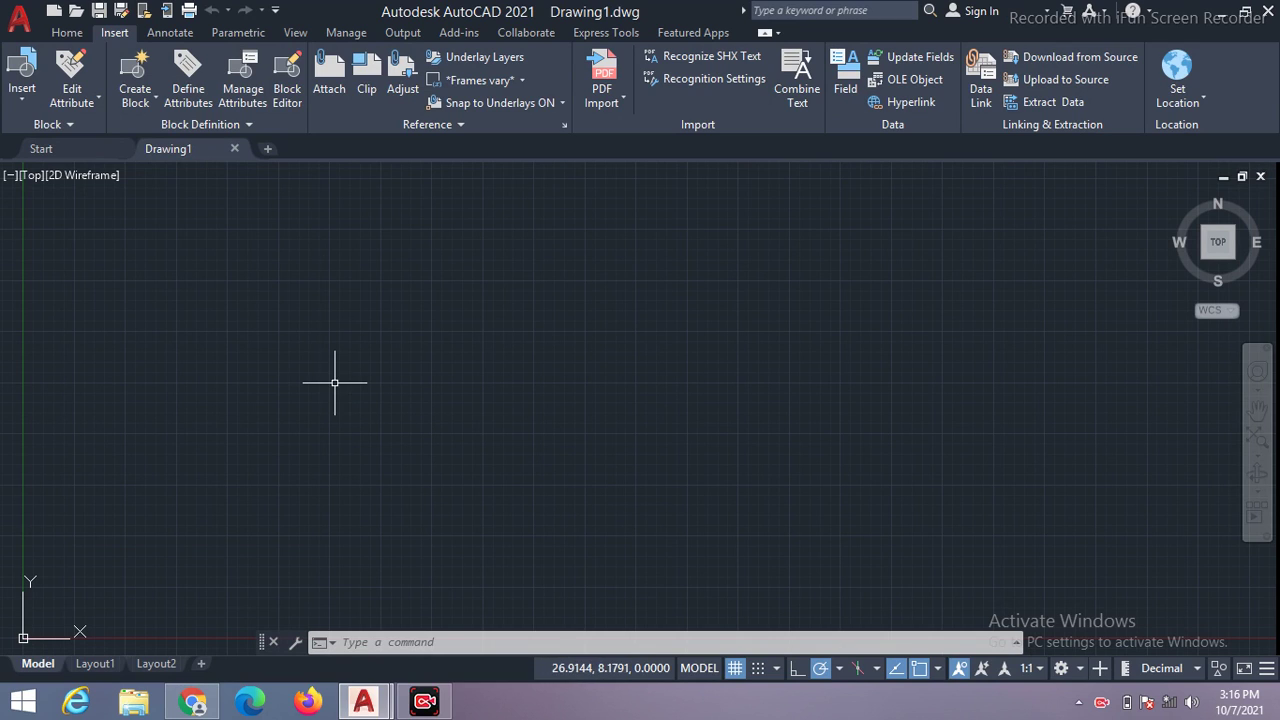
left_click(68, 33)
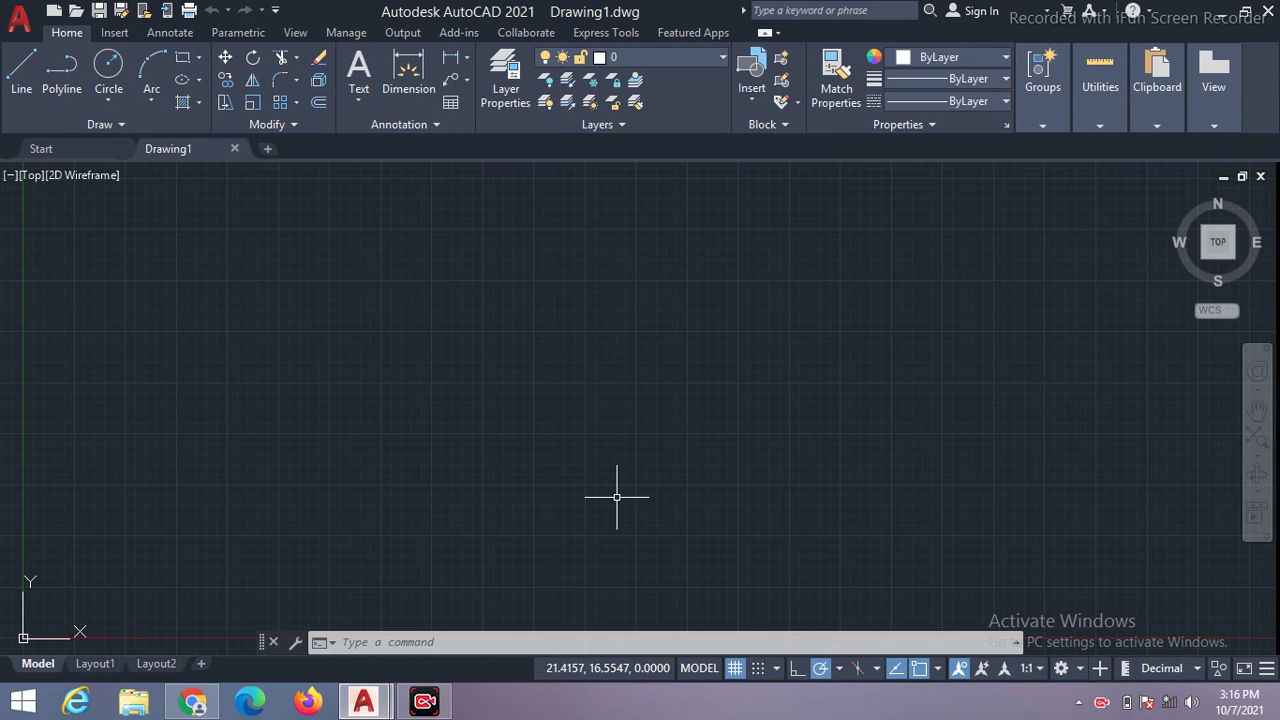
left_click(338, 320)
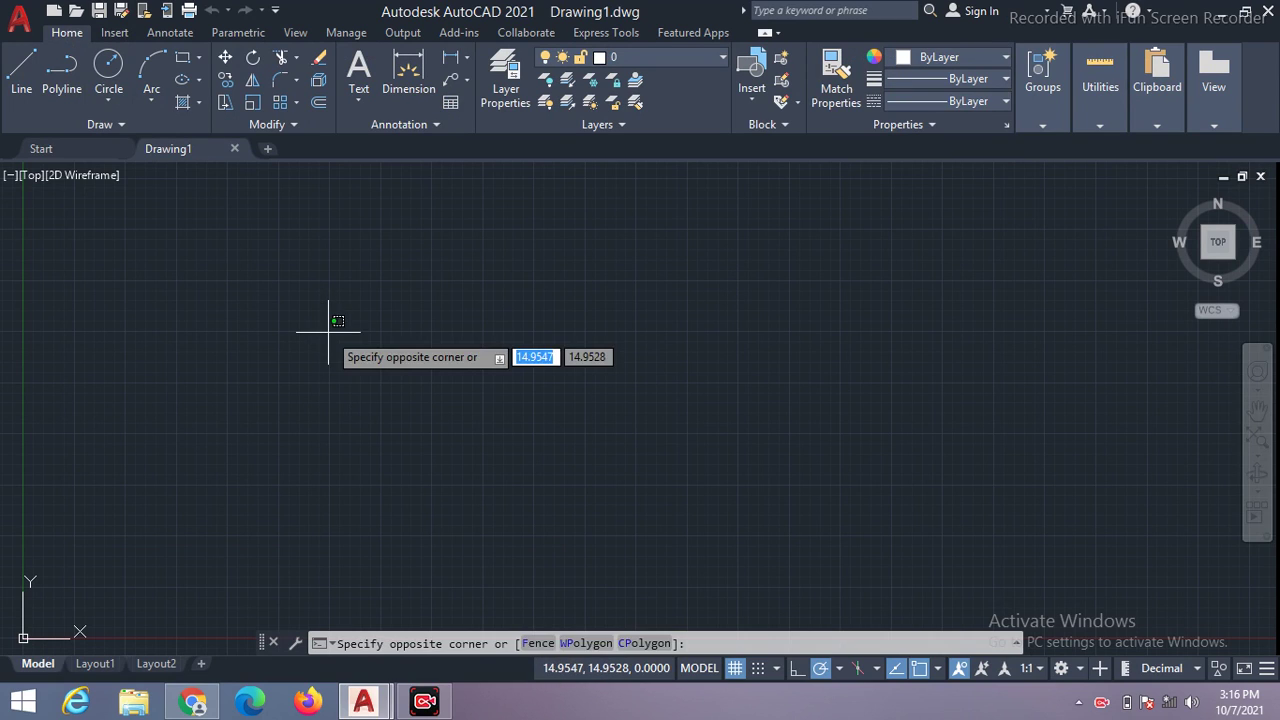
left_click(915, 605)
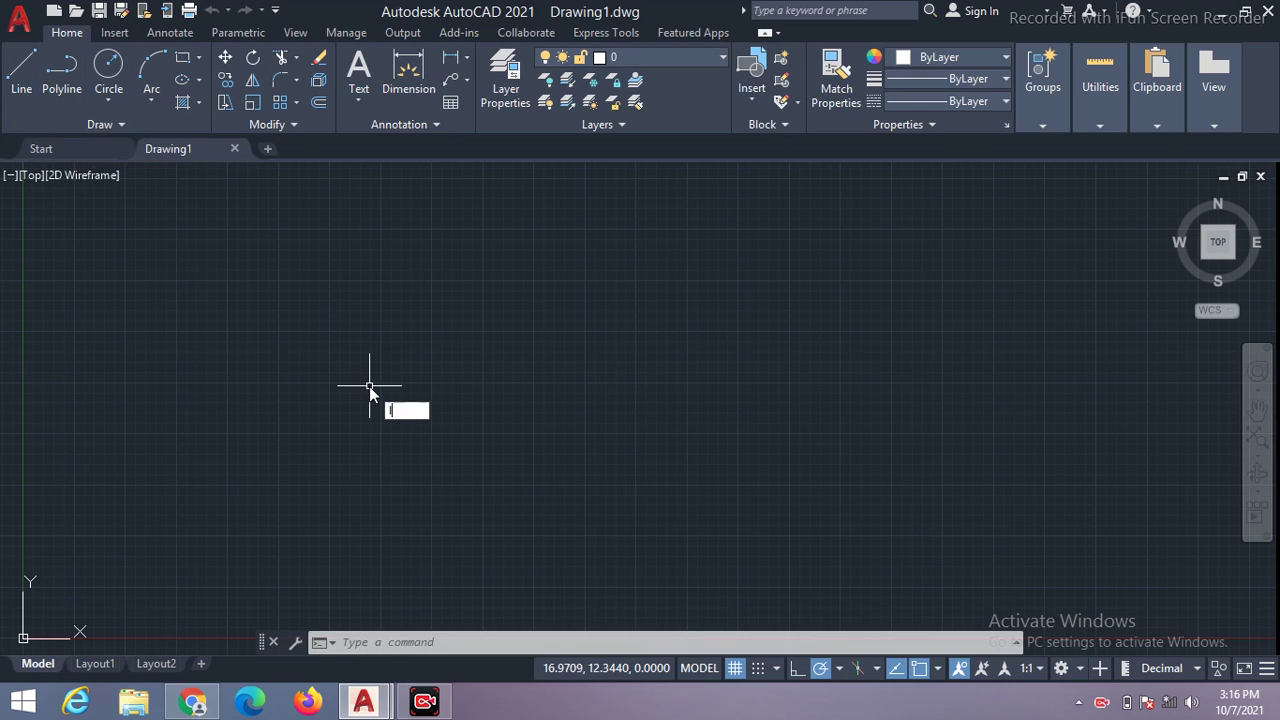
- Draw a zigzag chain of seven connected line segments that crosses over itself
type("l")
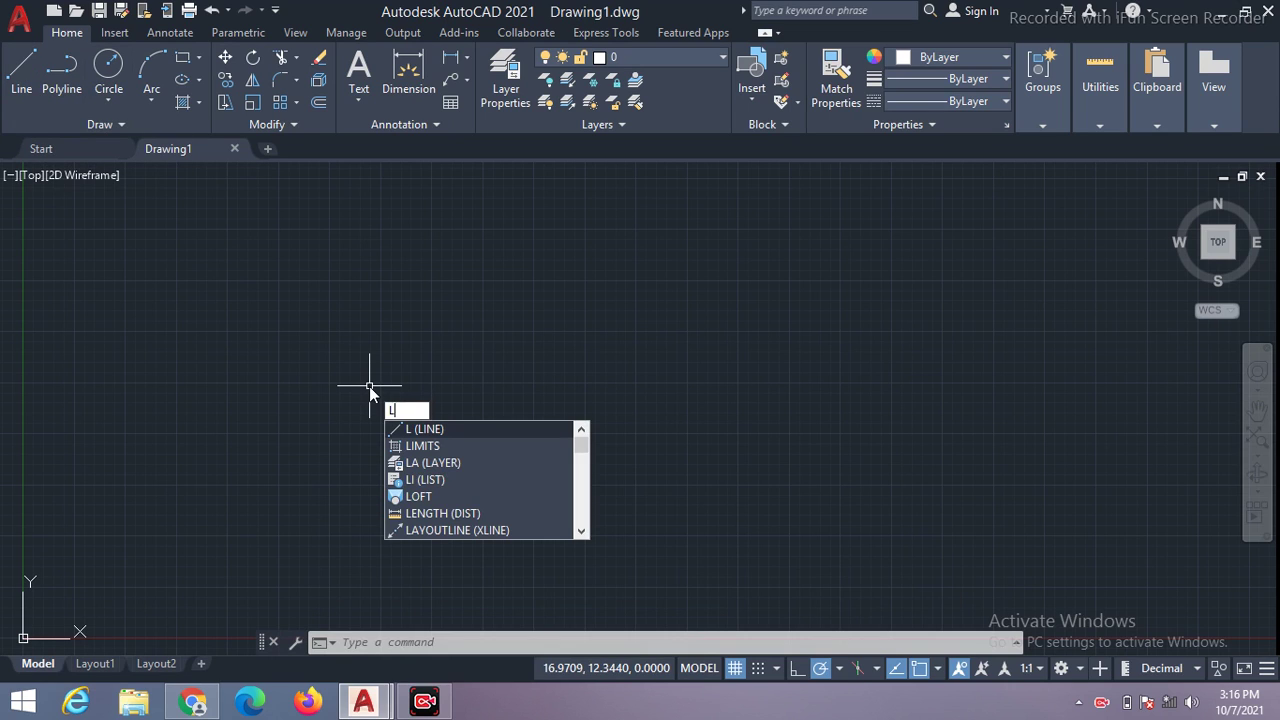
key("Return")
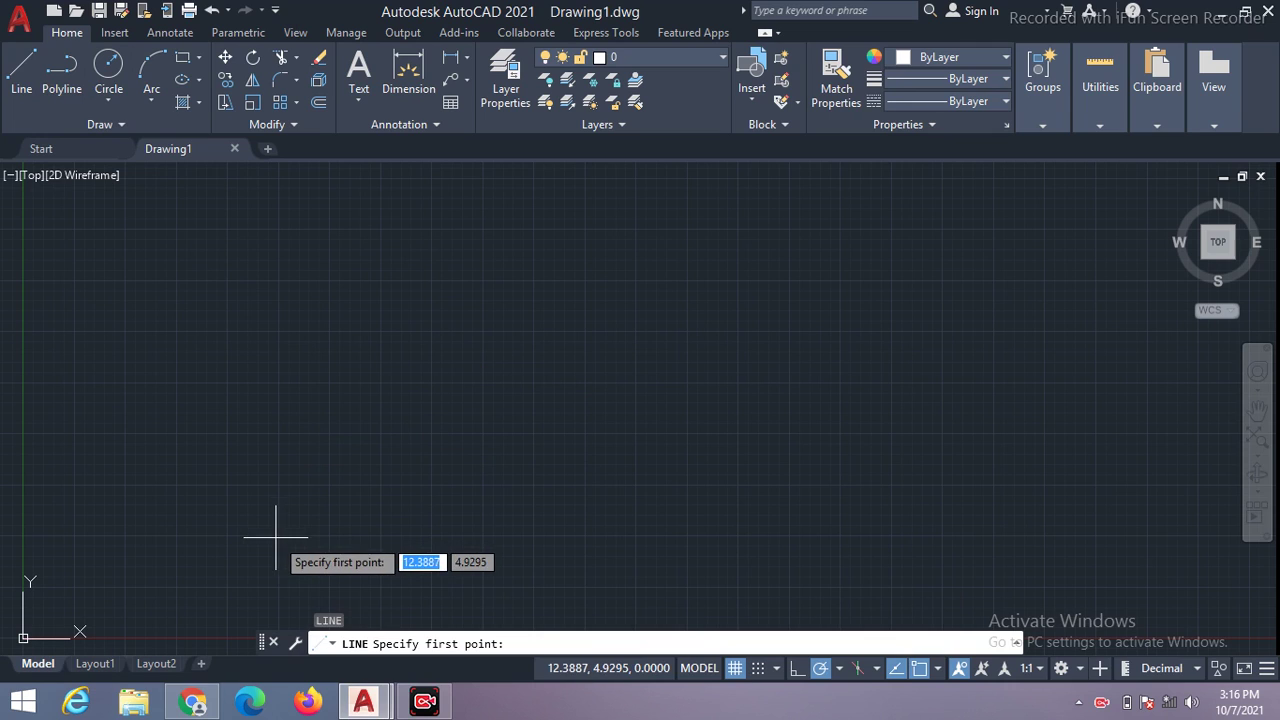
left_click(276, 536)
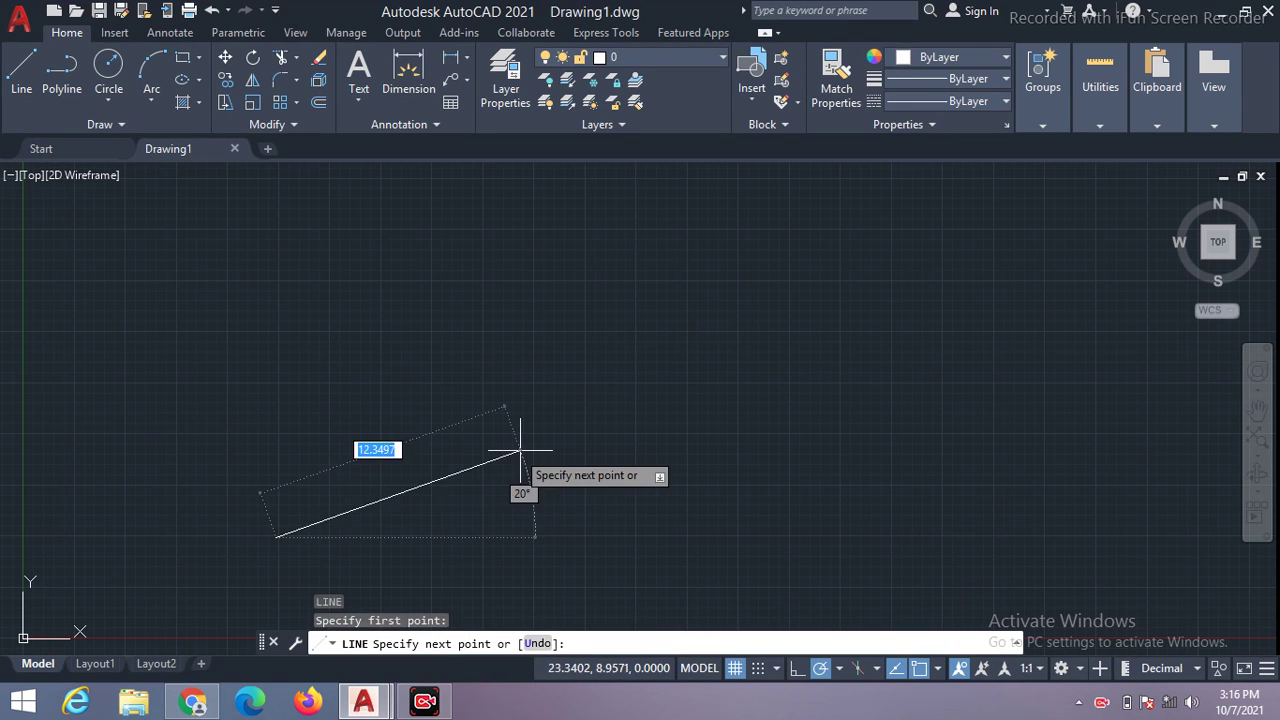
left_click(634, 536)
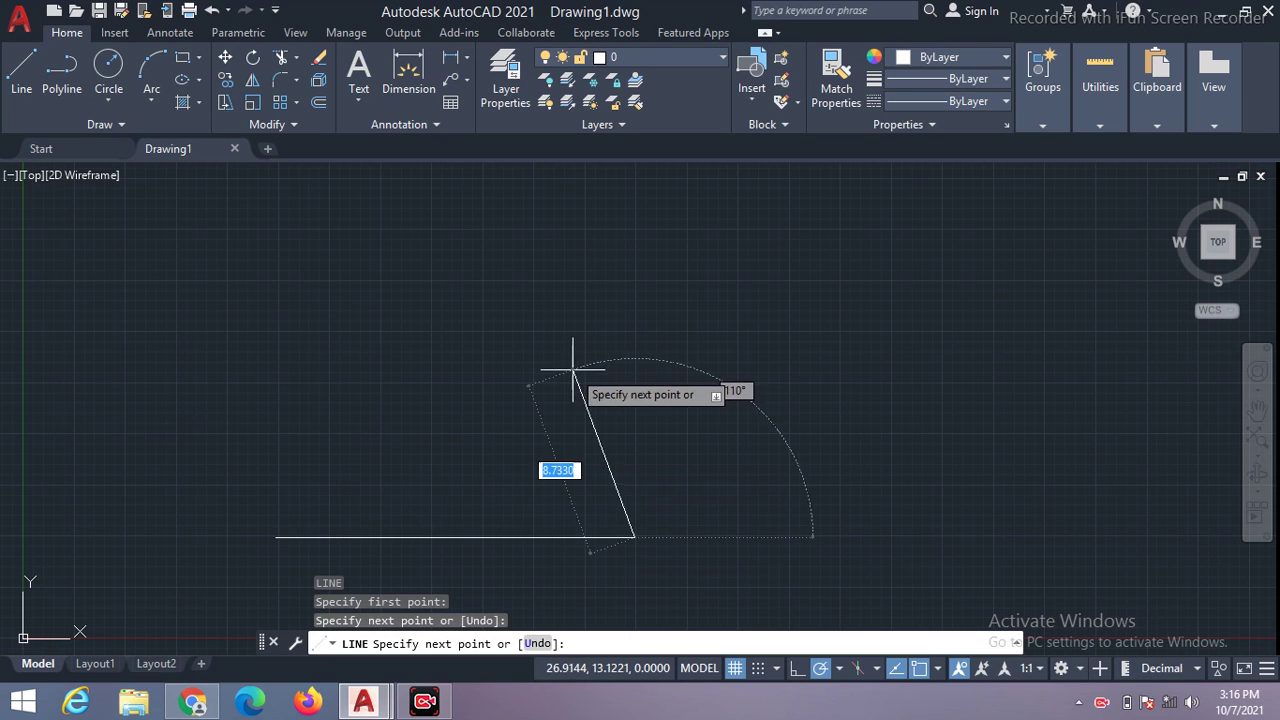
left_click(409, 315)
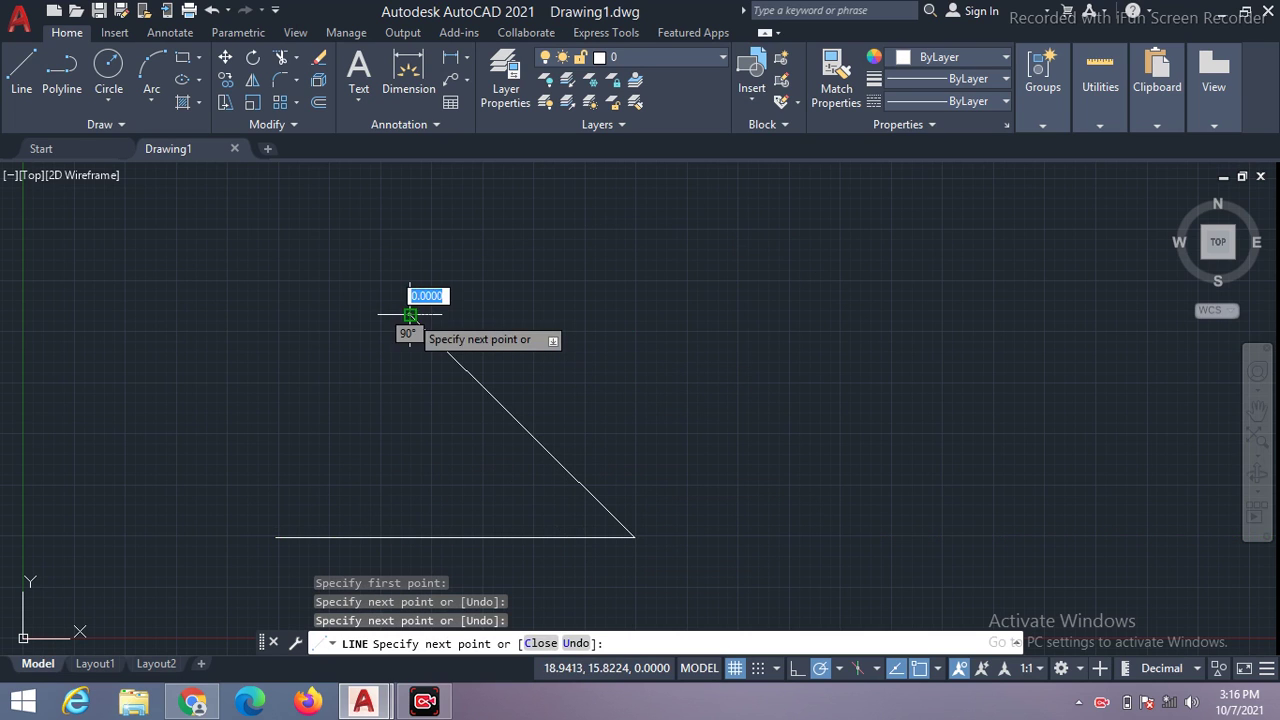
left_click(756, 330)
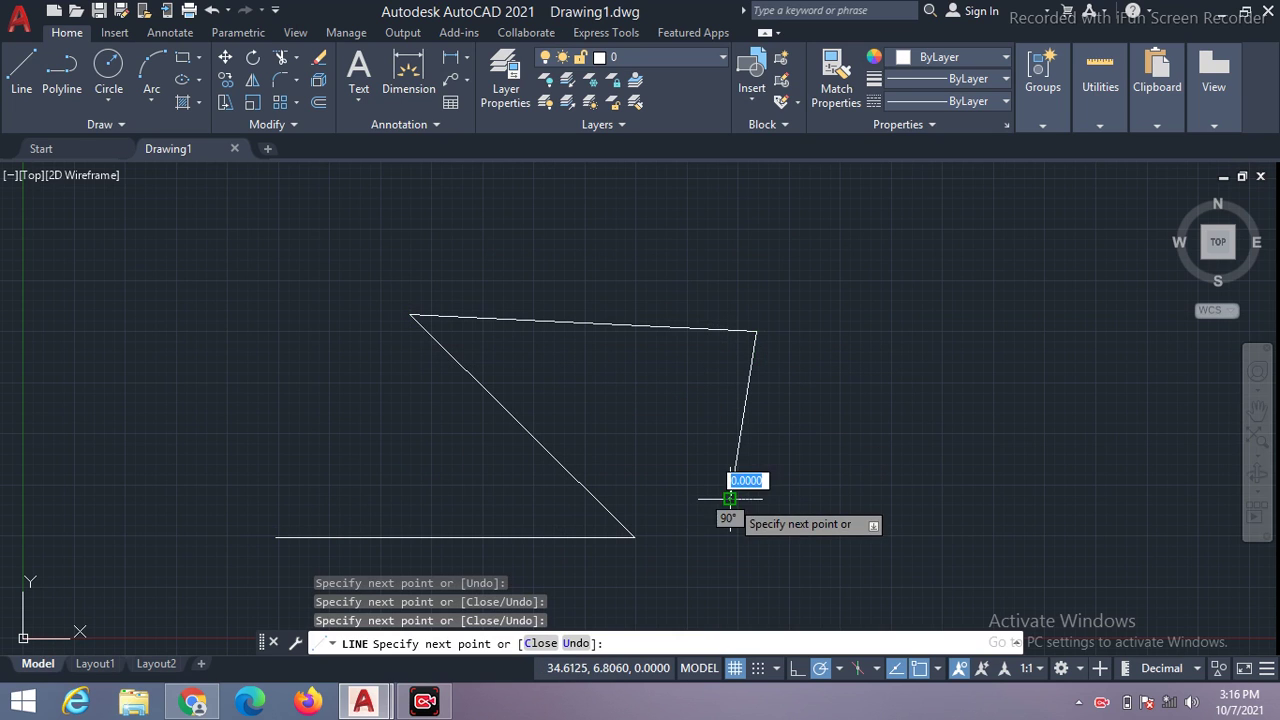
left_click(730, 497)
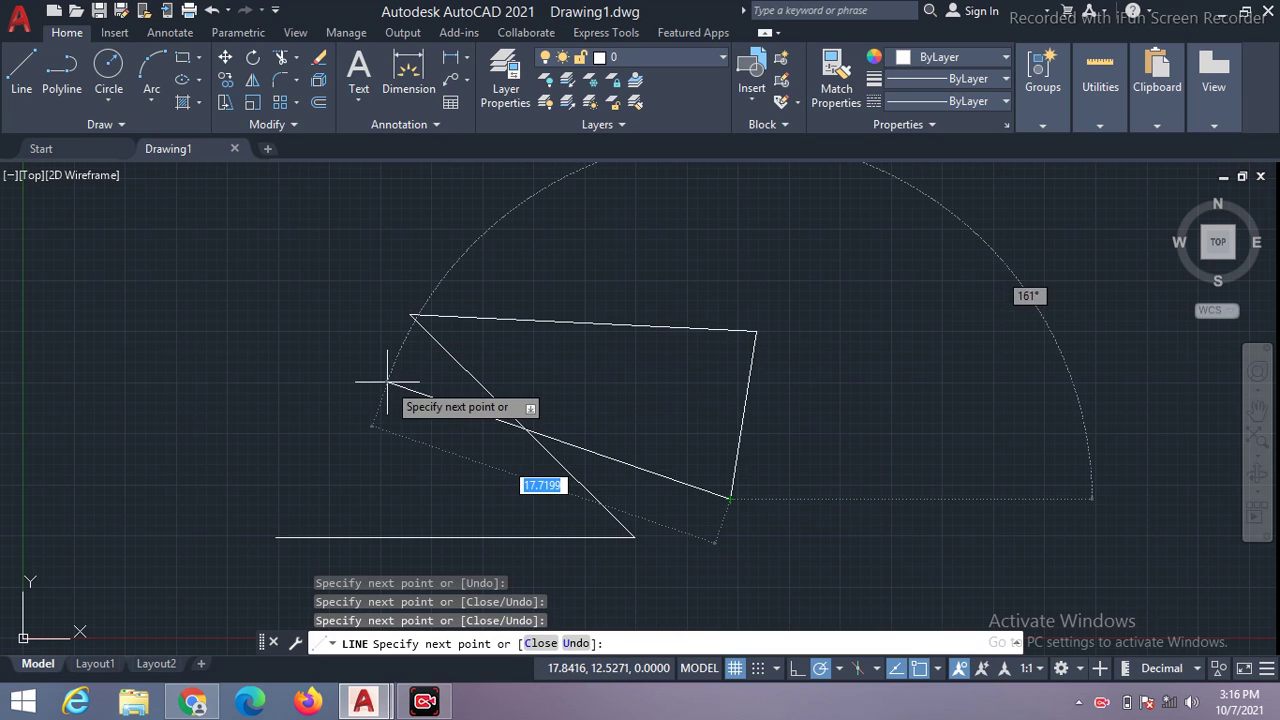
left_click(223, 330)
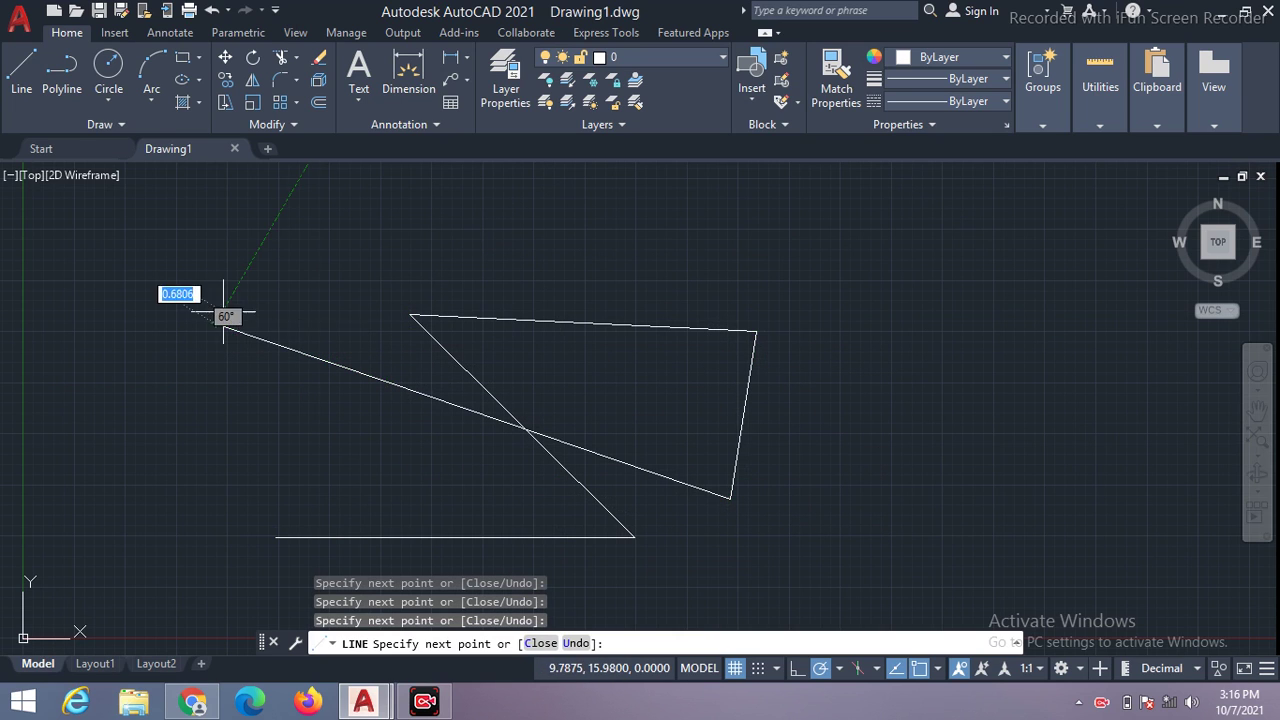
left_click(552, 275)
left_click(567, 470)
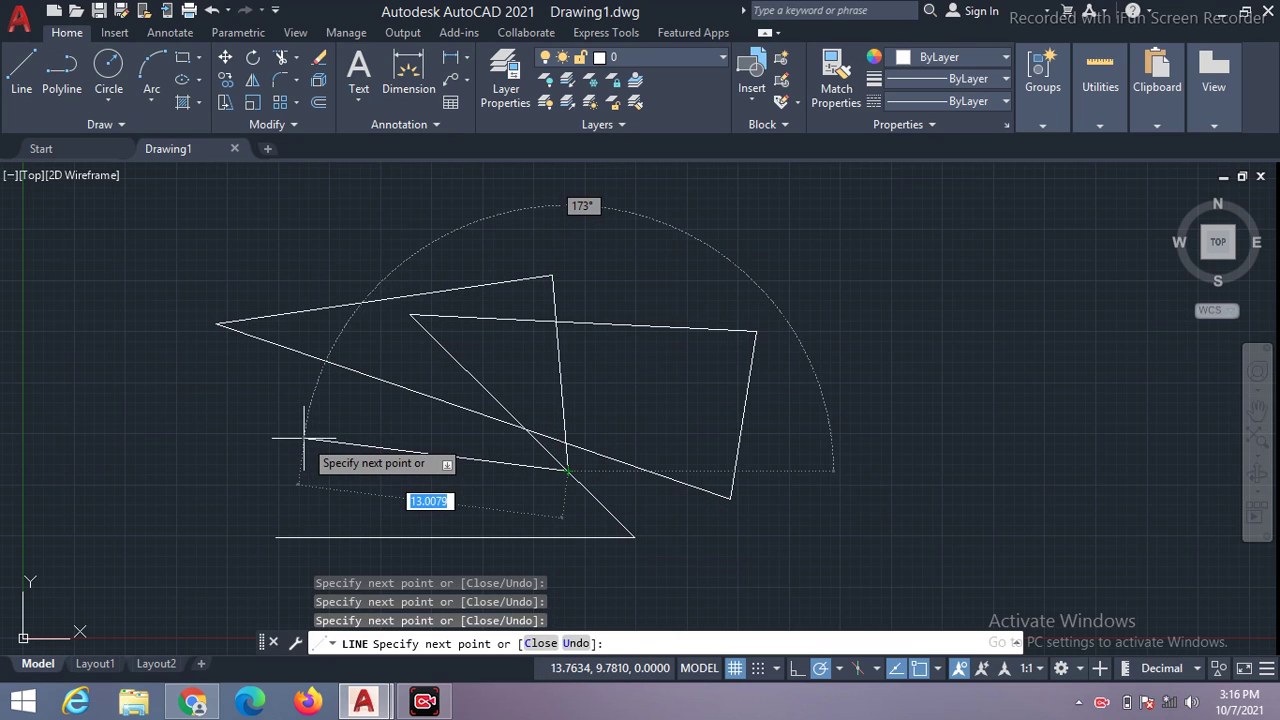
key("Escape")
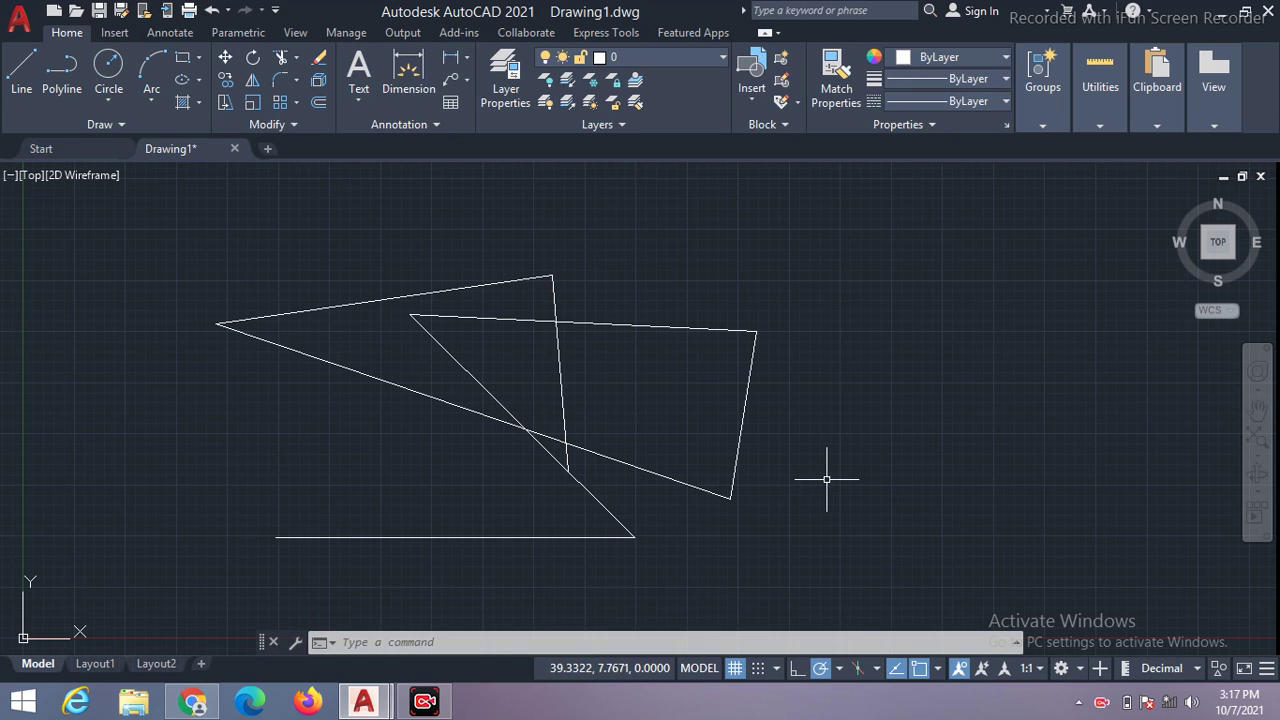
- Draw a second four-segment line chain to the right, ending in a short horizontal segment
key("Return")
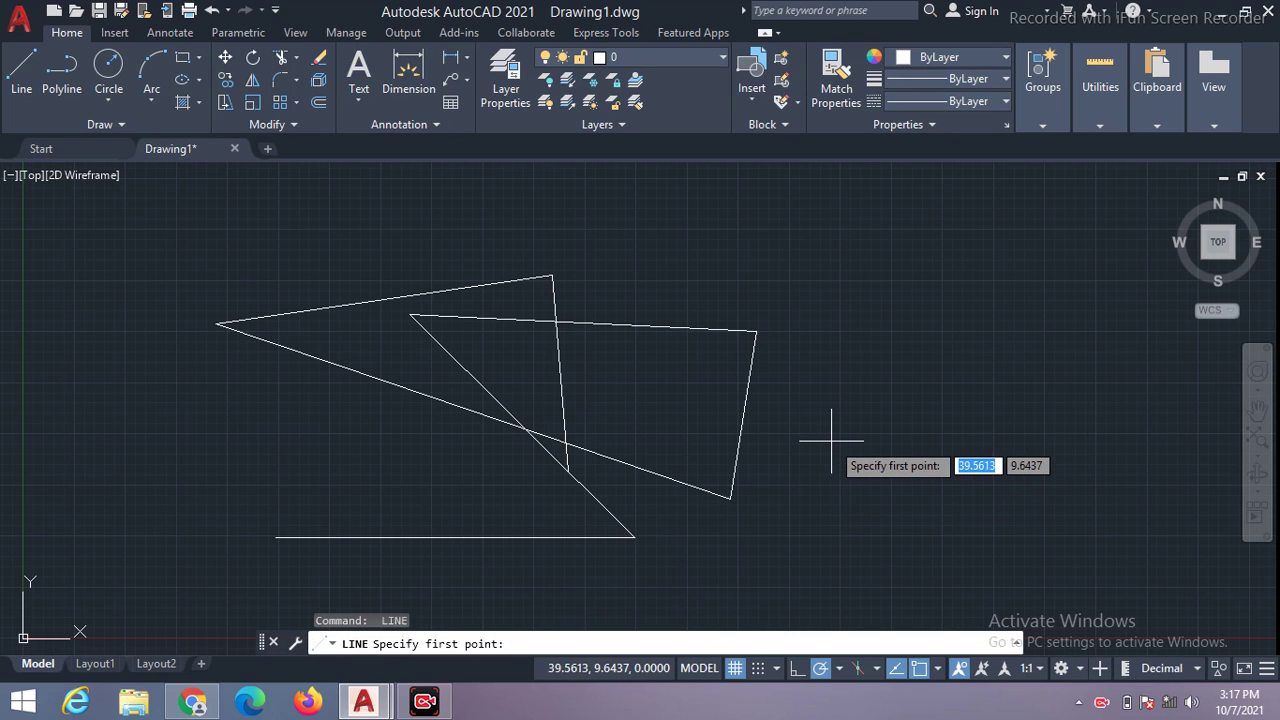
left_click(829, 430)
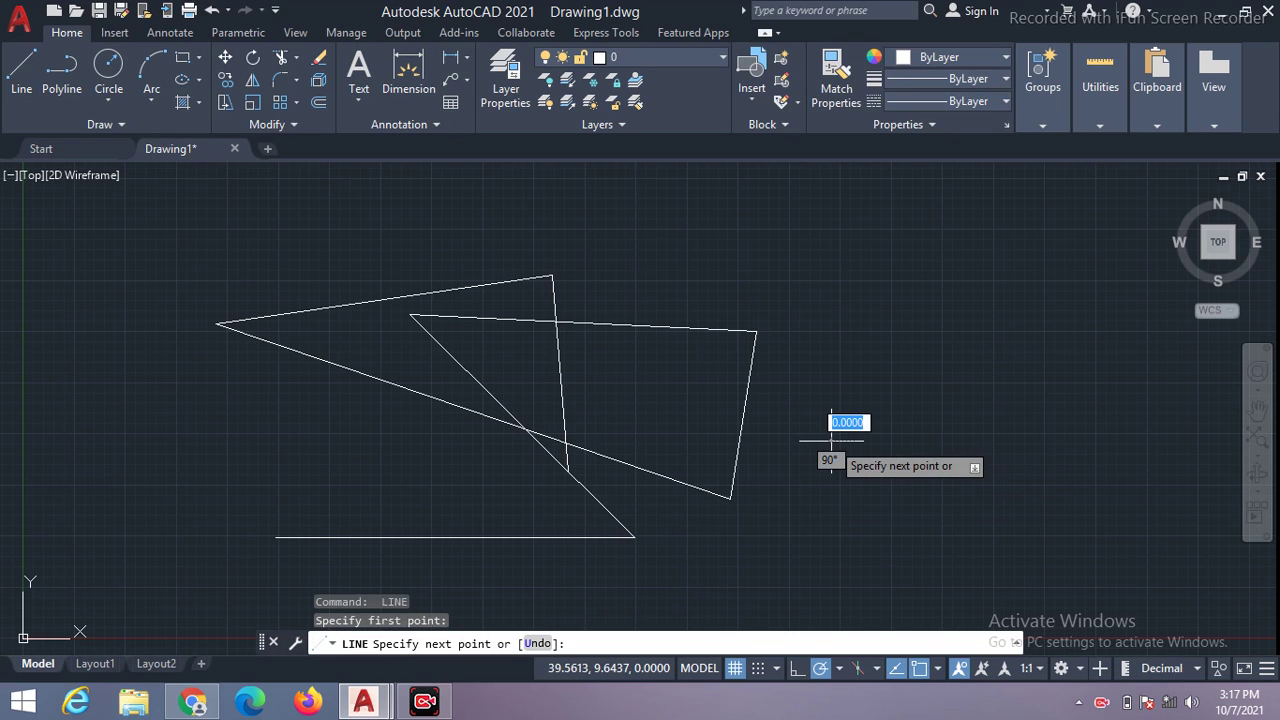
left_click(1055, 440)
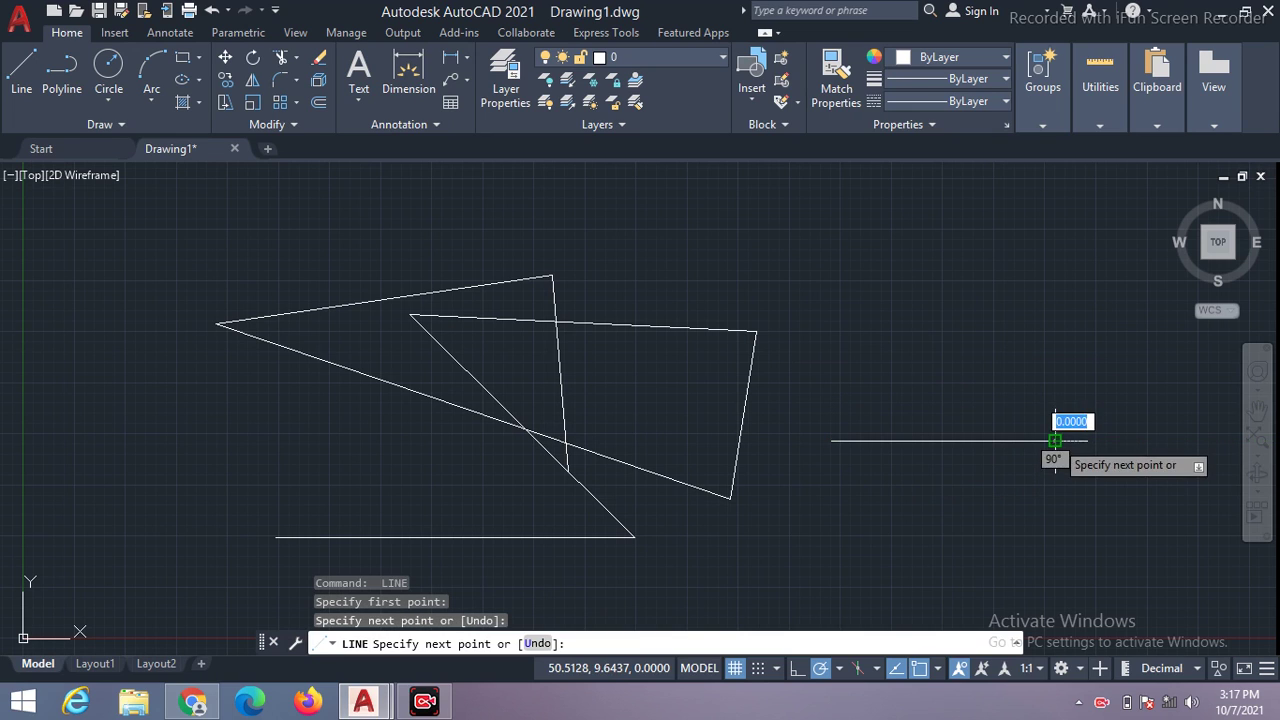
left_click(858, 618)
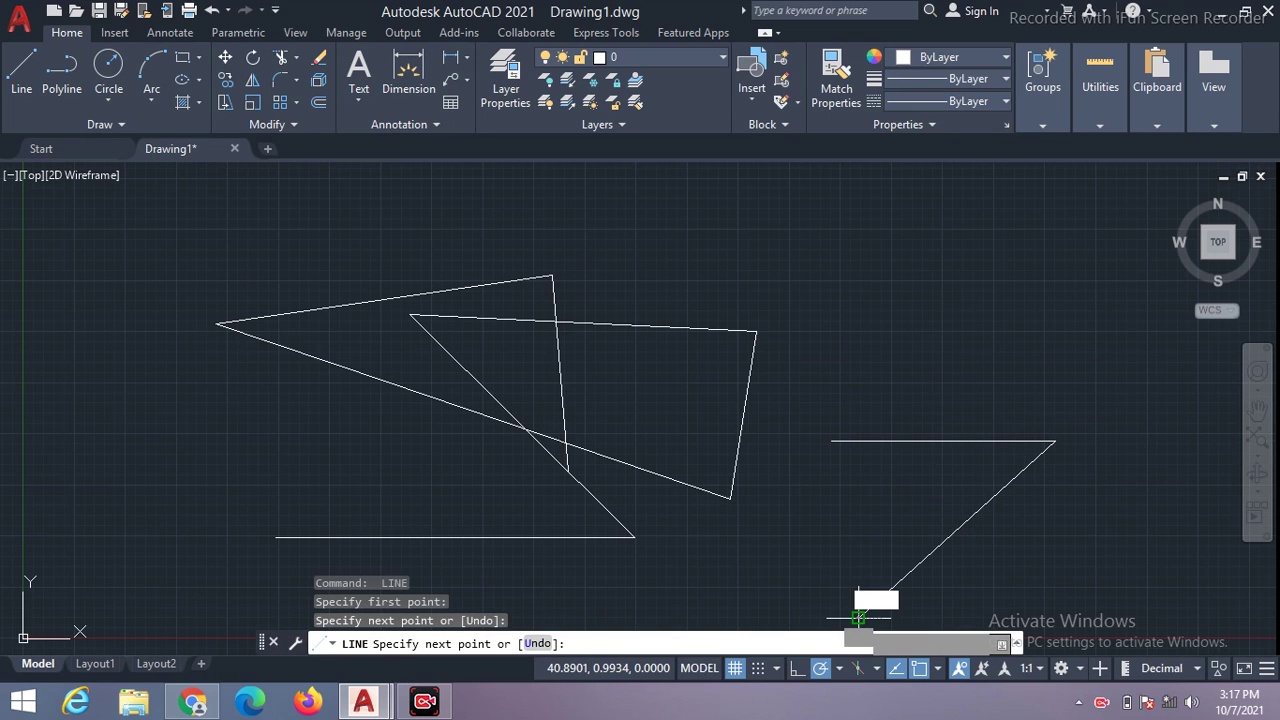
left_click(763, 352)
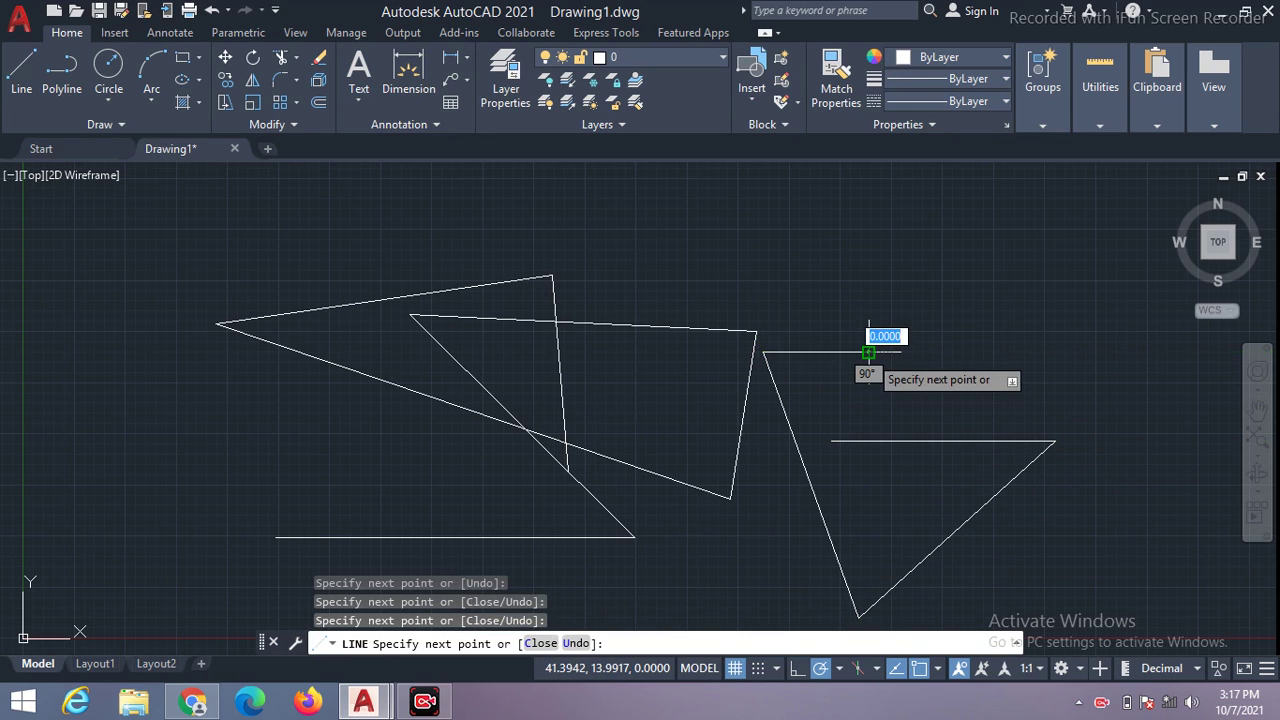
left_click(868, 352)
key("Escape")
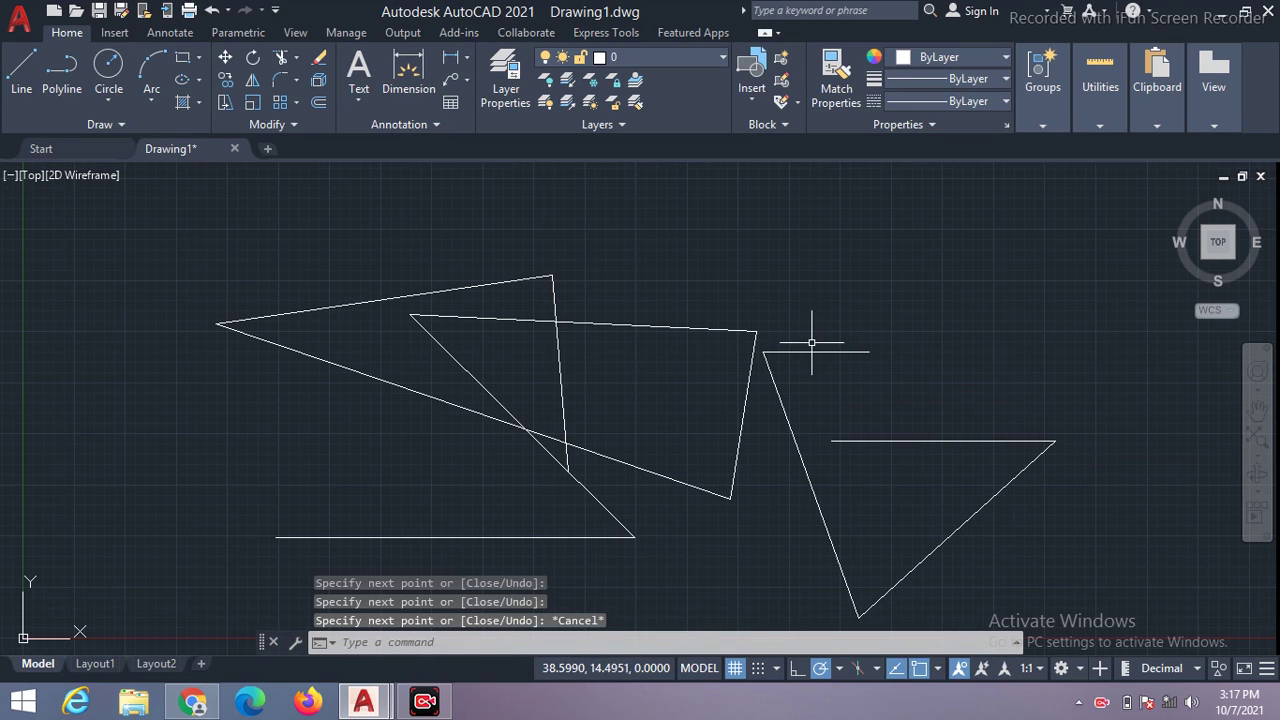
left_click(808, 351)
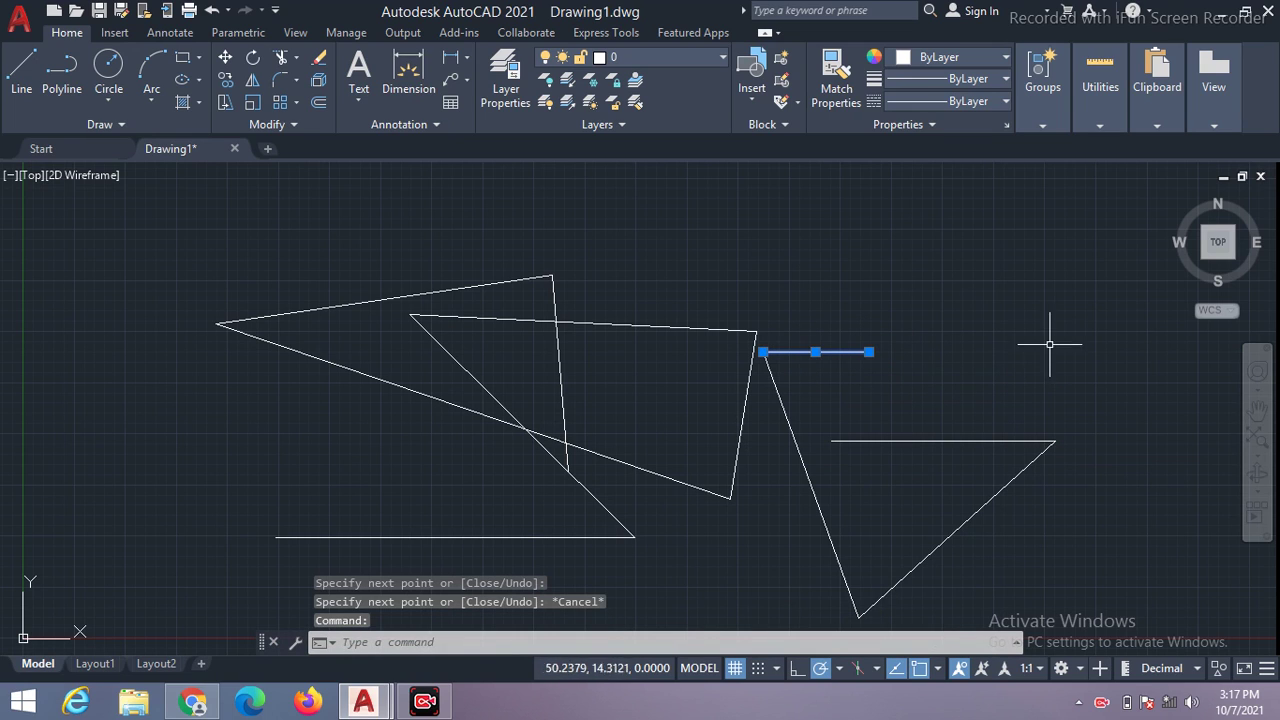
- Erase all twelve practice lines in three crossing selections until the canvas is blank
mouse_move(1053, 337)
left_mouse_down()
mouse_move(1013, 406)
mouse_move(463, 467)
left_mouse_up()
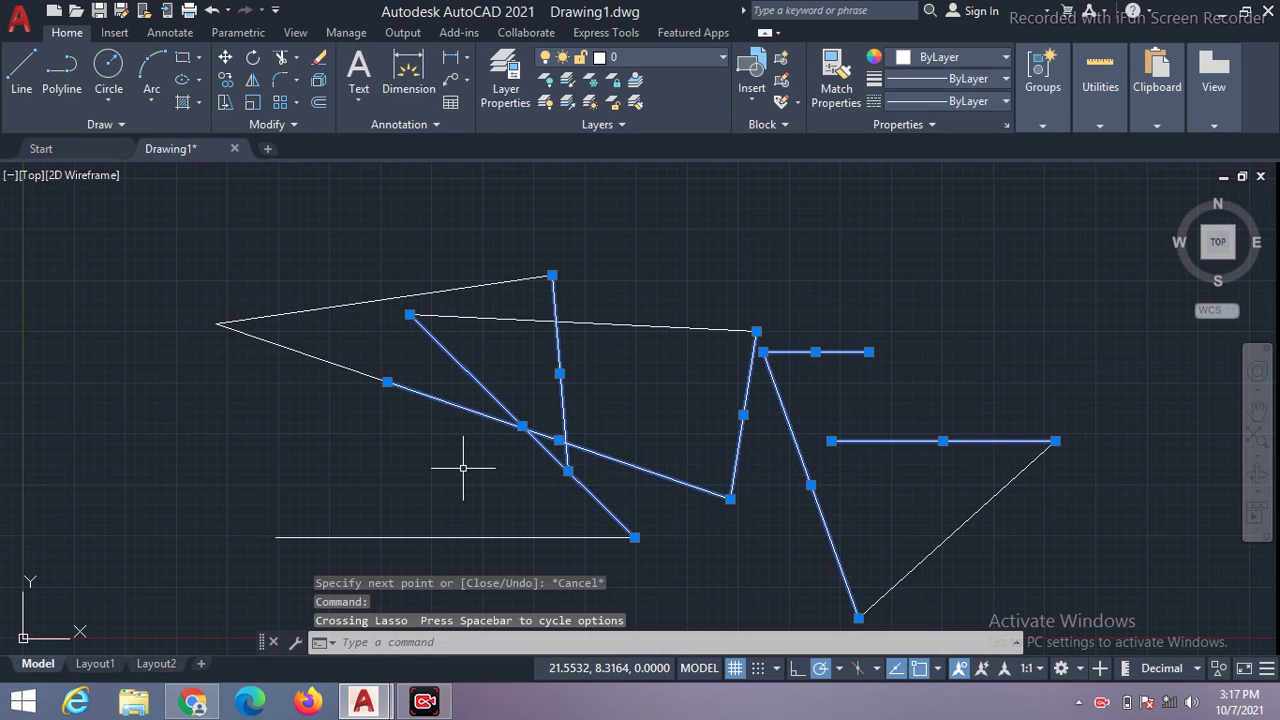
key("Delete")
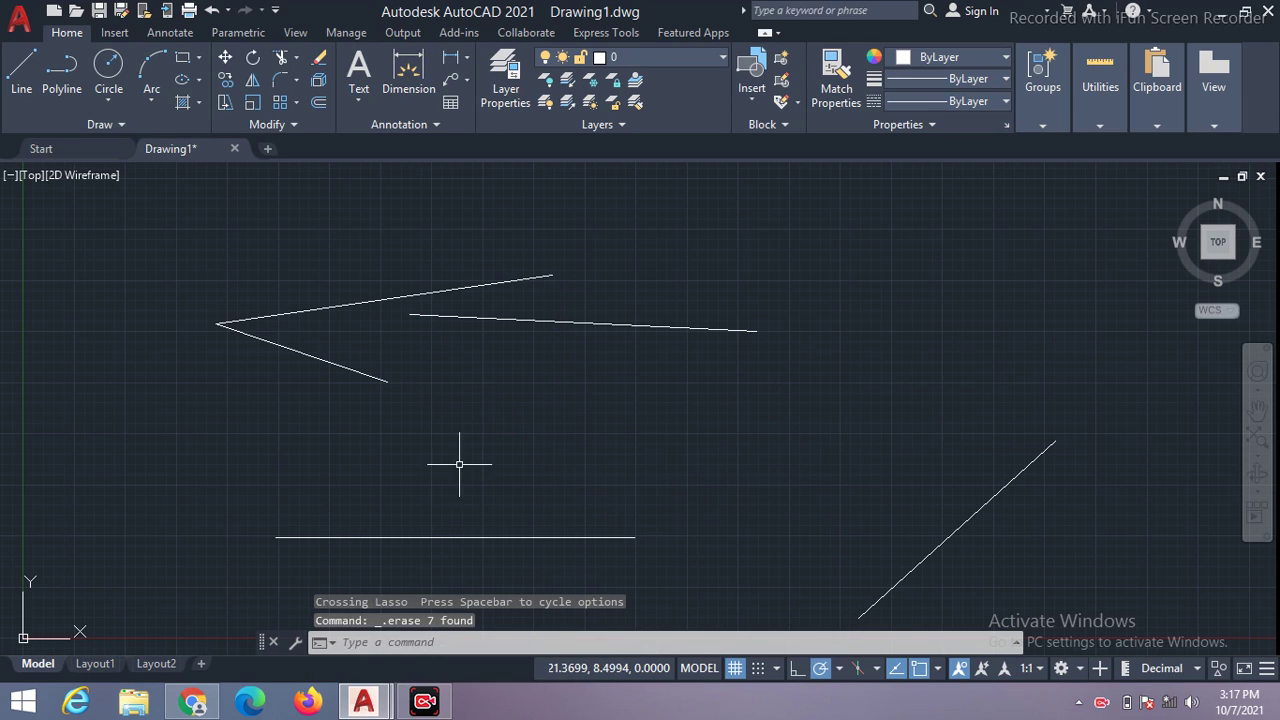
mouse_move(1108, 422)
left_mouse_down()
mouse_move(617, 400)
mouse_move(469, 186)
left_mouse_up()
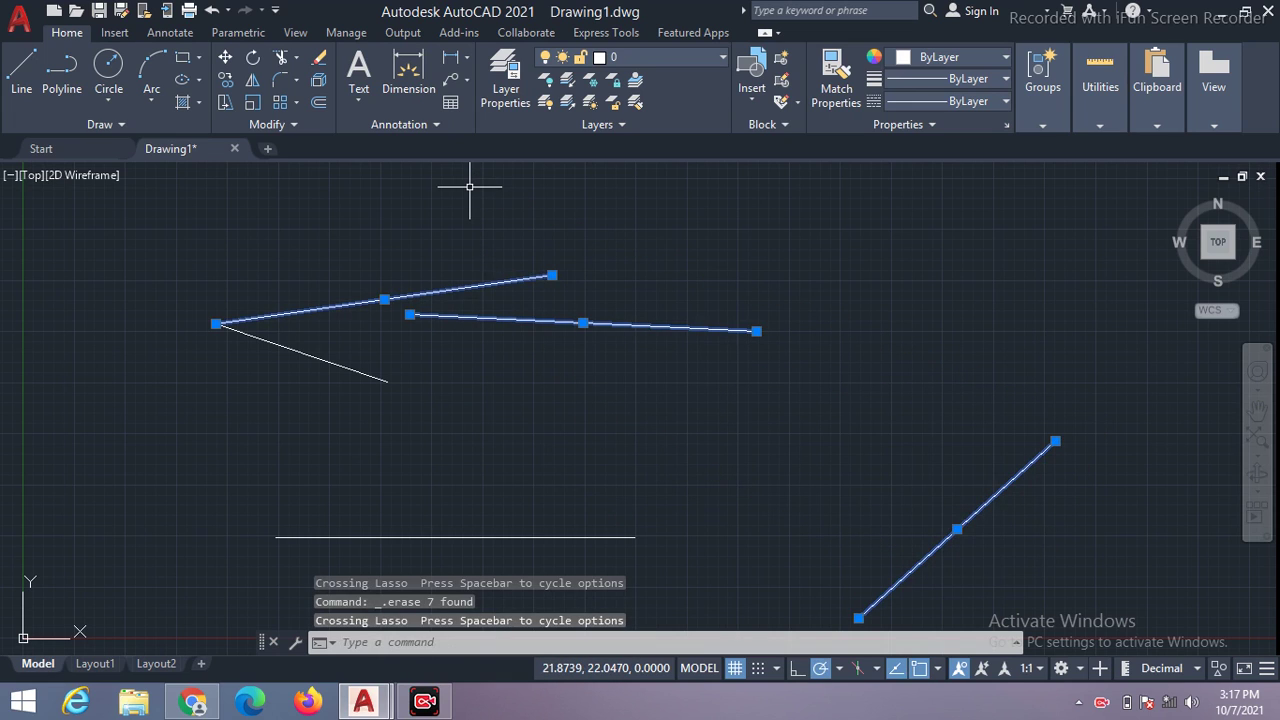
key("Delete")
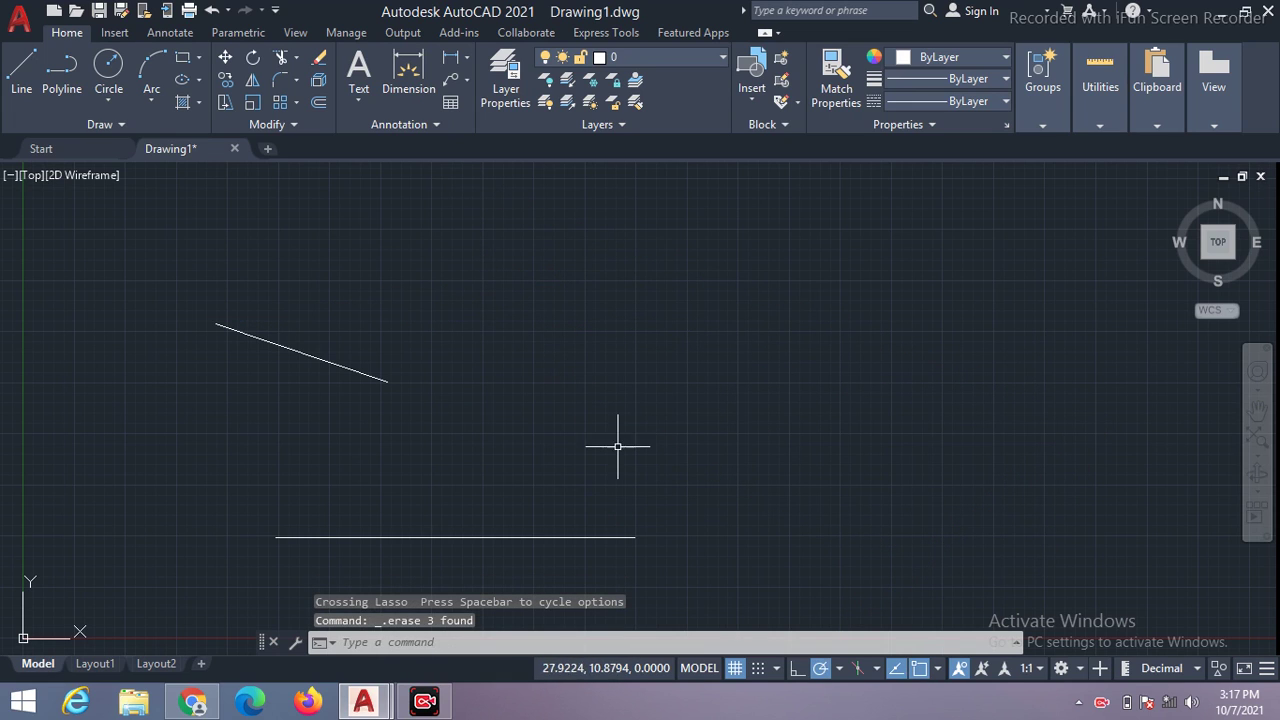
mouse_move(671, 468)
left_mouse_down()
mouse_move(287, 448)
mouse_move(236, 320)
left_mouse_up()
key("Delete")
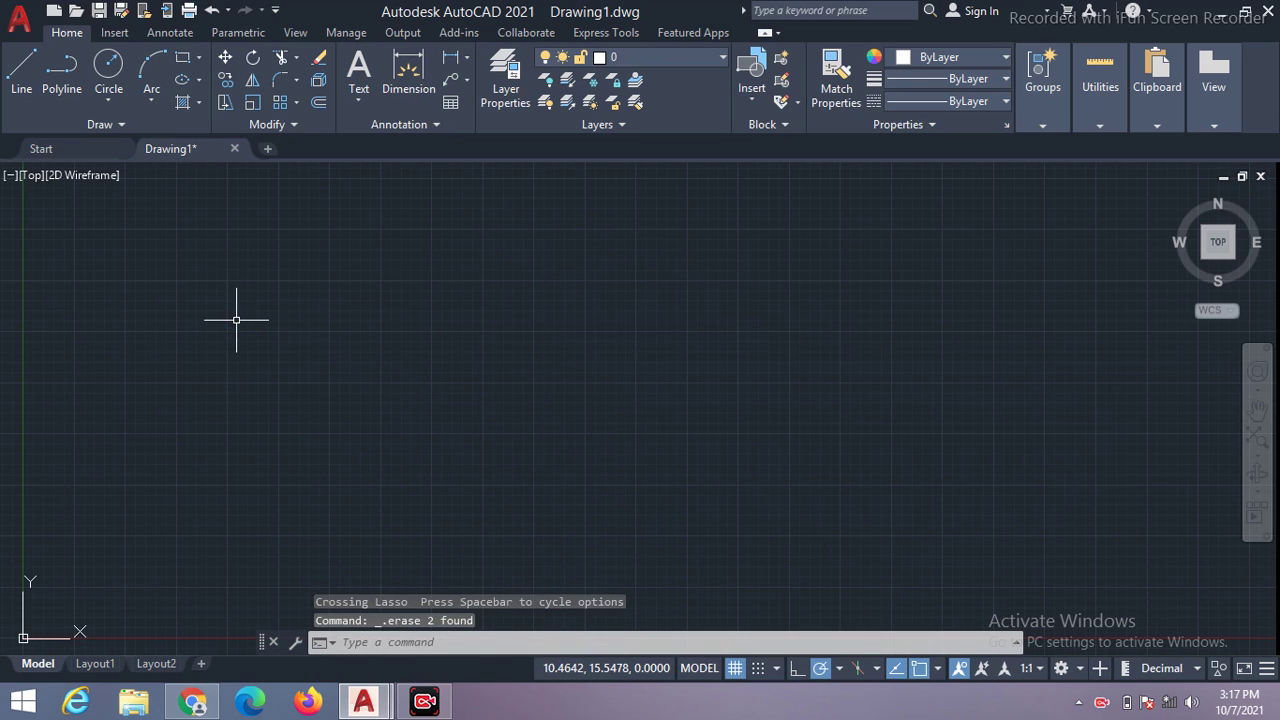
left_click(20, 70)
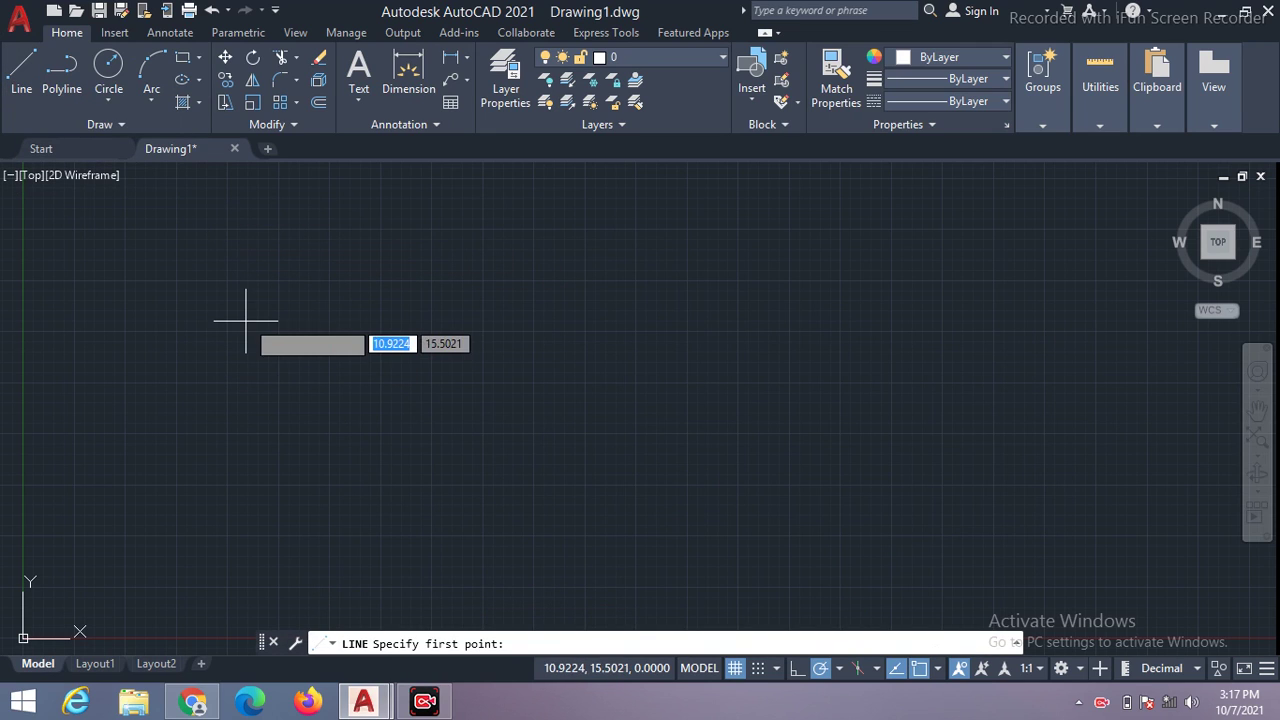
left_click(177, 230)
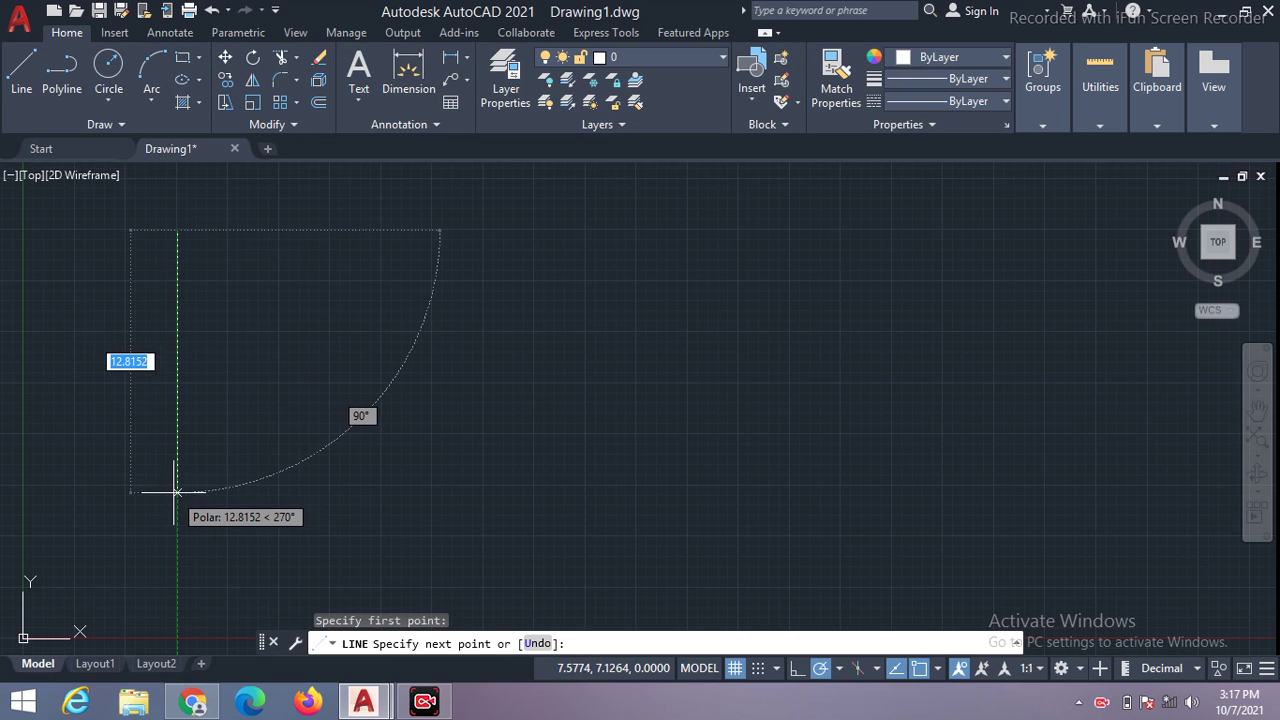
type("30")
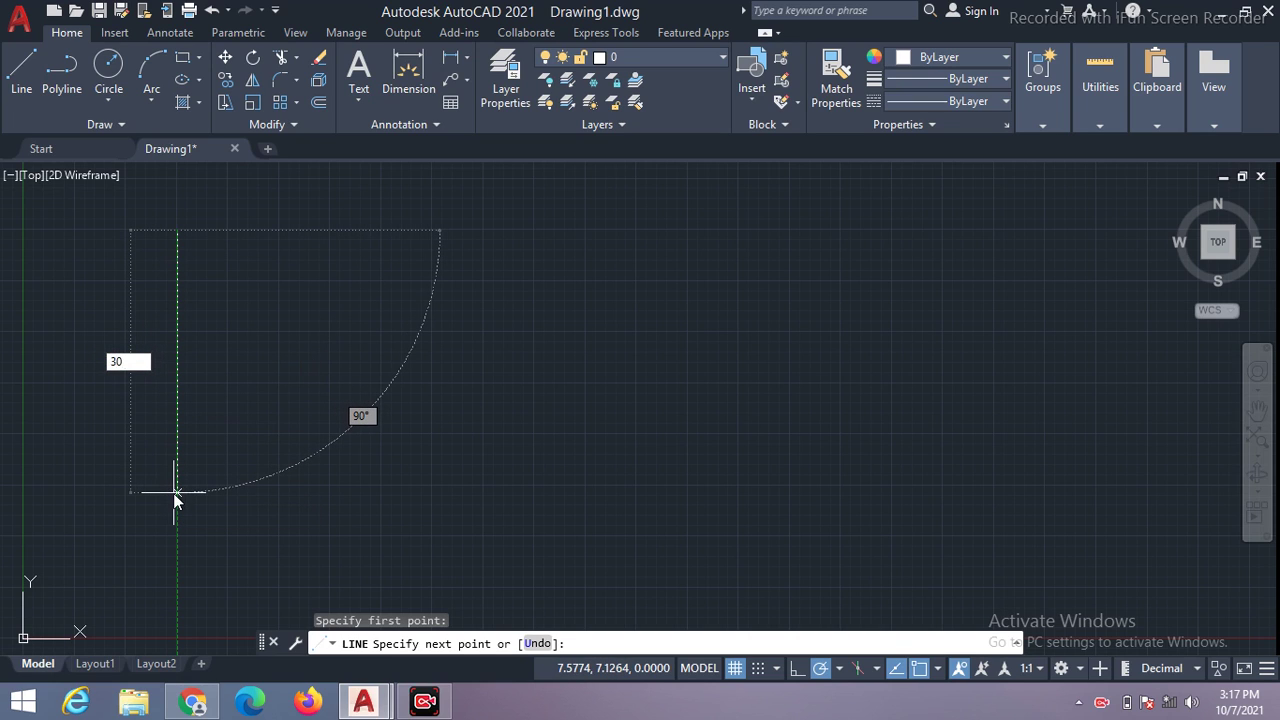
key("Tab")
key("Escape")
key("Return")
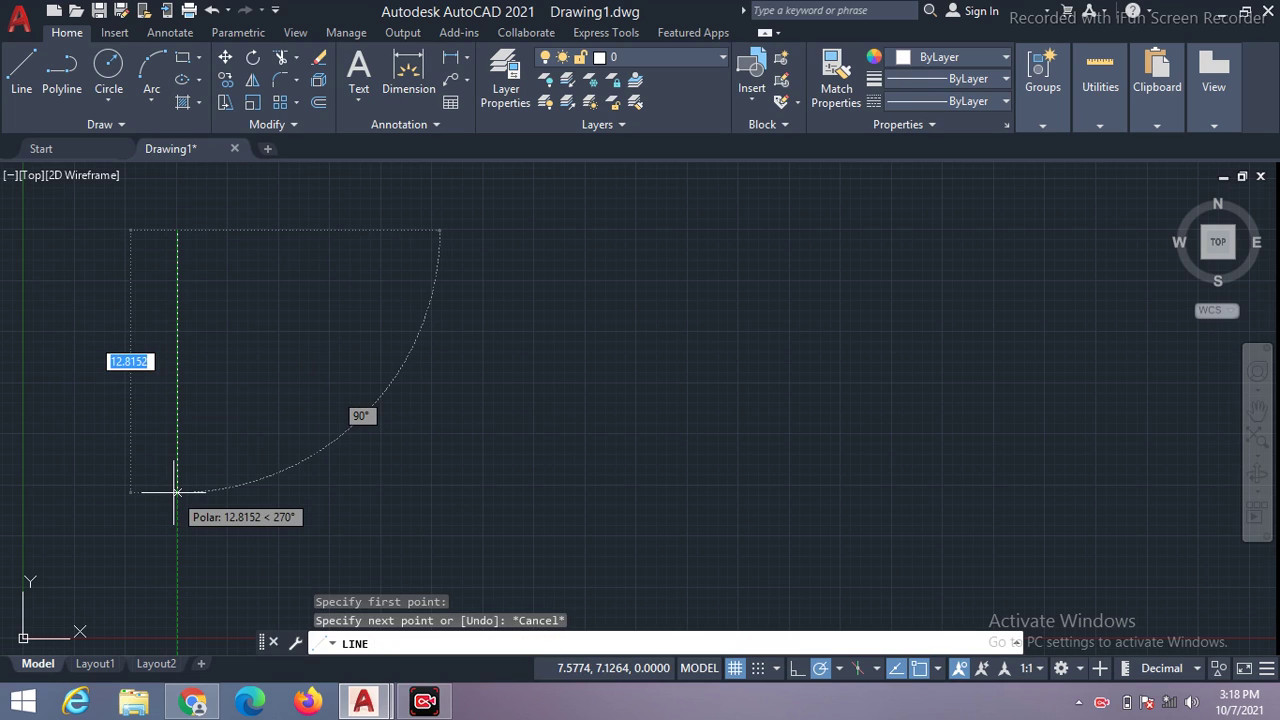
key("Return")
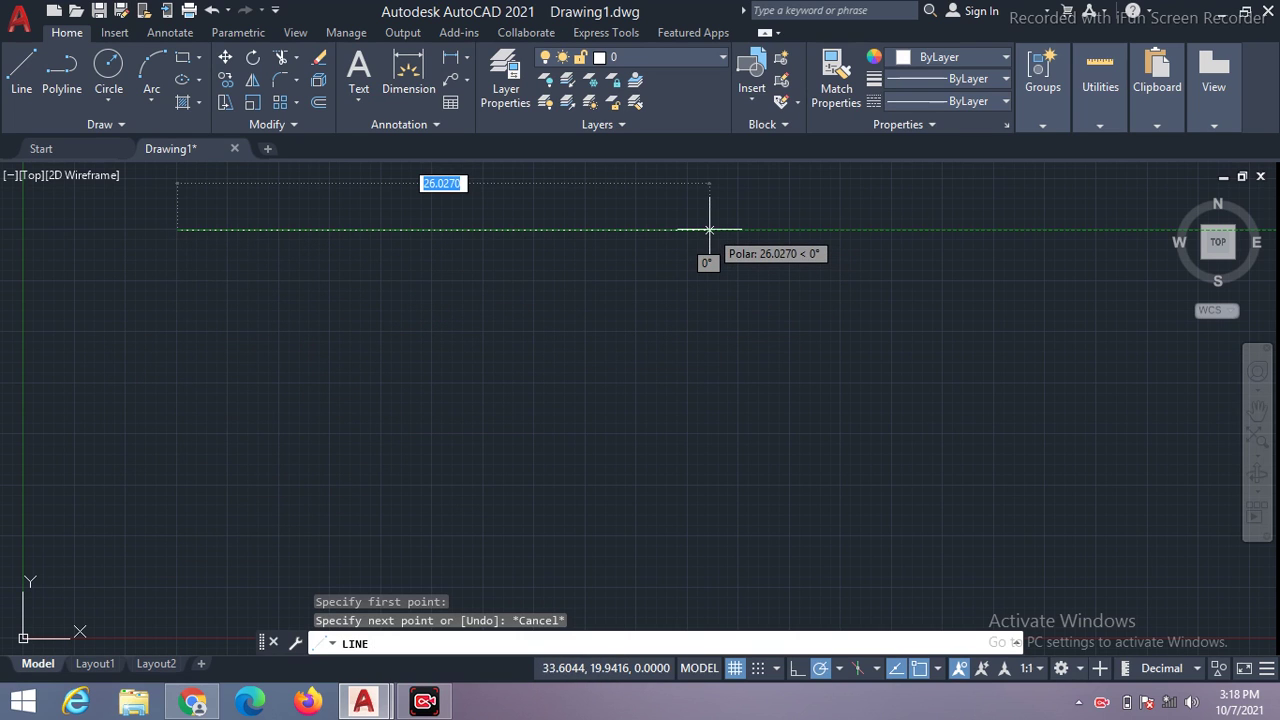
type("30")
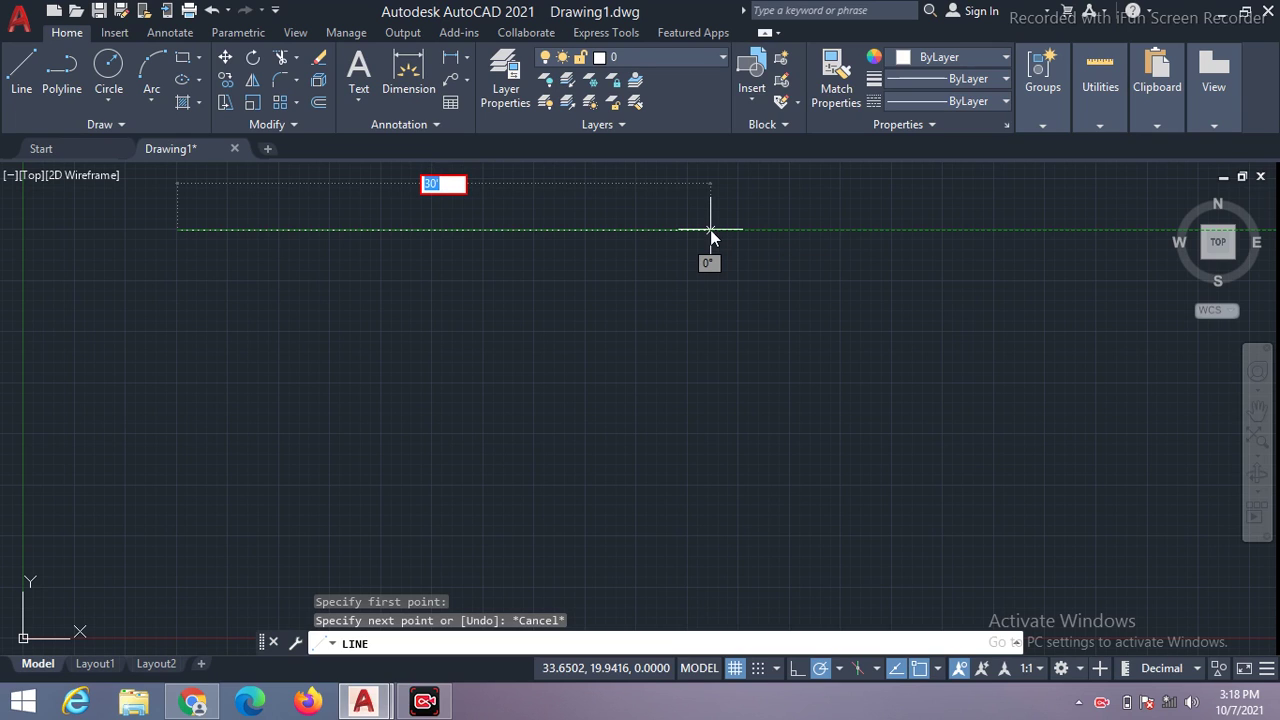
key("Escape")
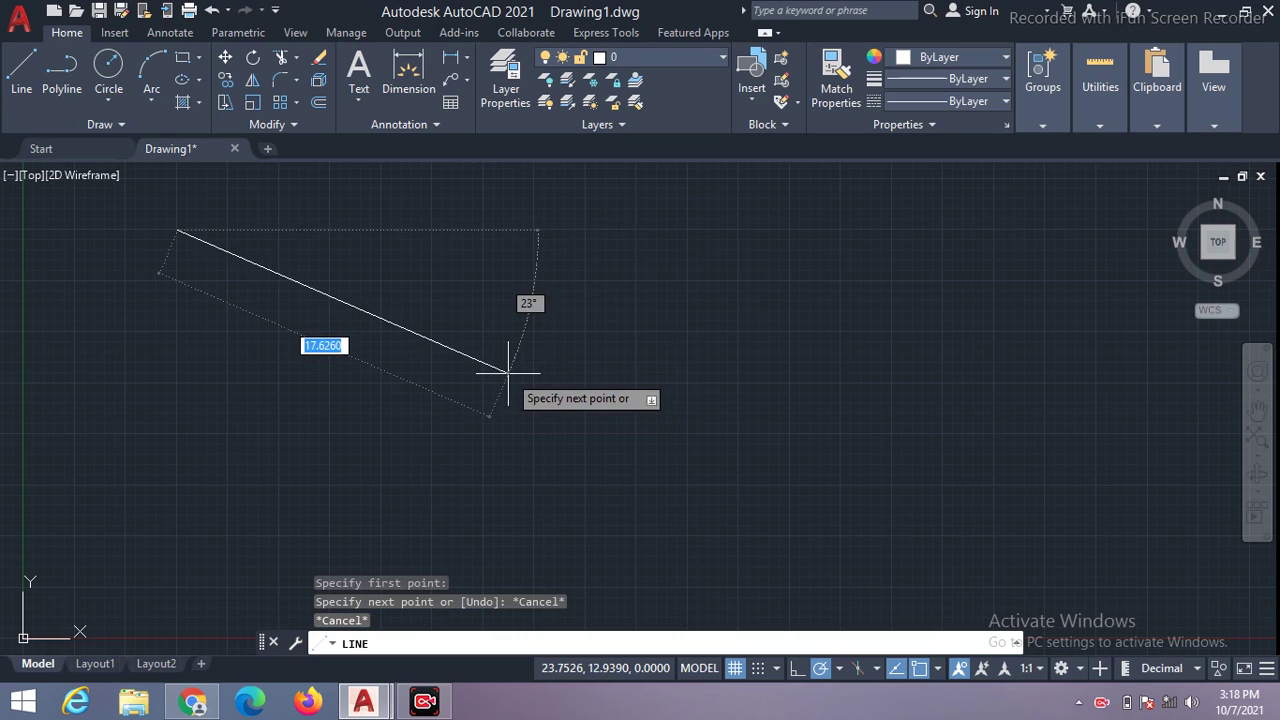
key("Escape")
- Set the drawing's length units to Architectural with 1/16" precision using UN
type("l")
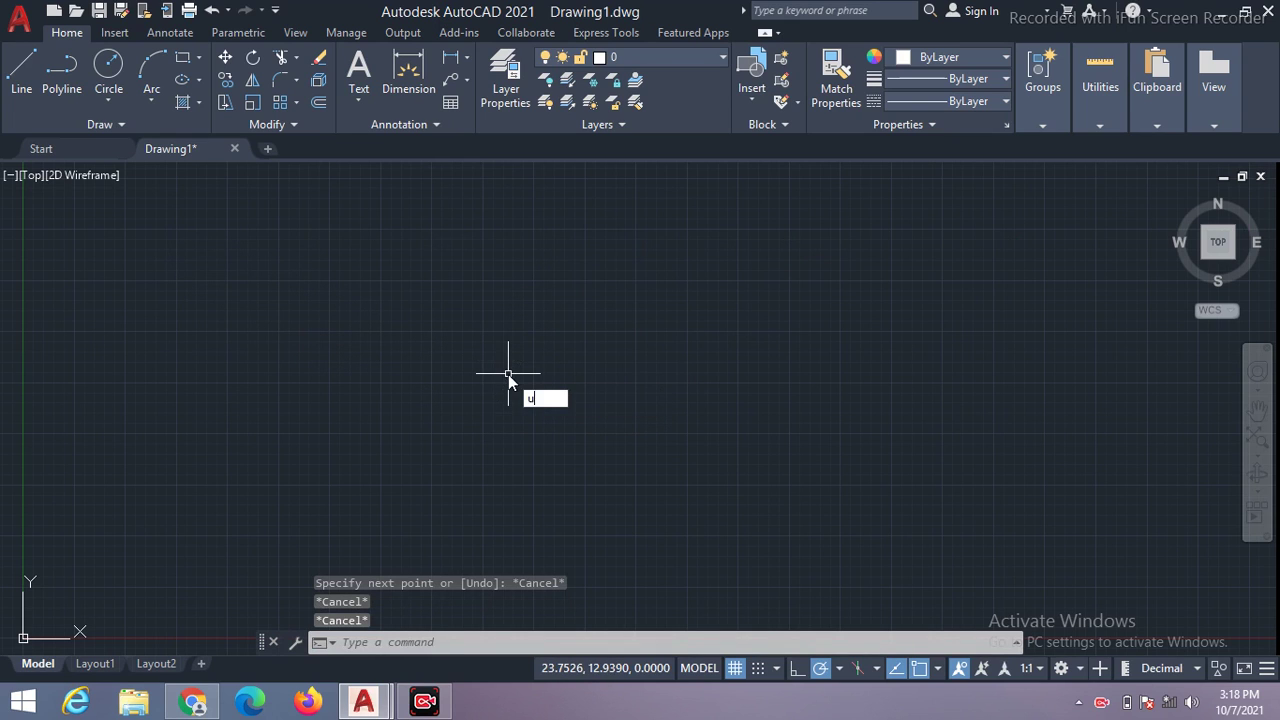
key("Escape")
type("un")
key("Return")
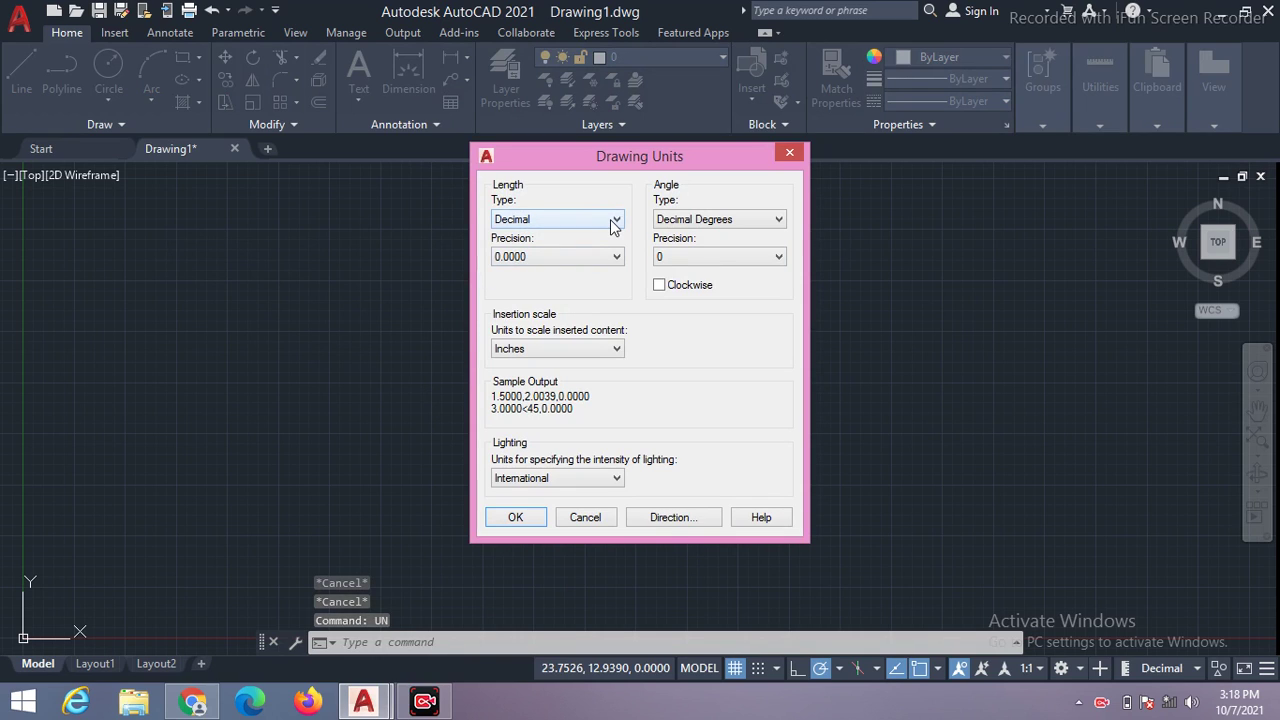
left_click(613, 219)
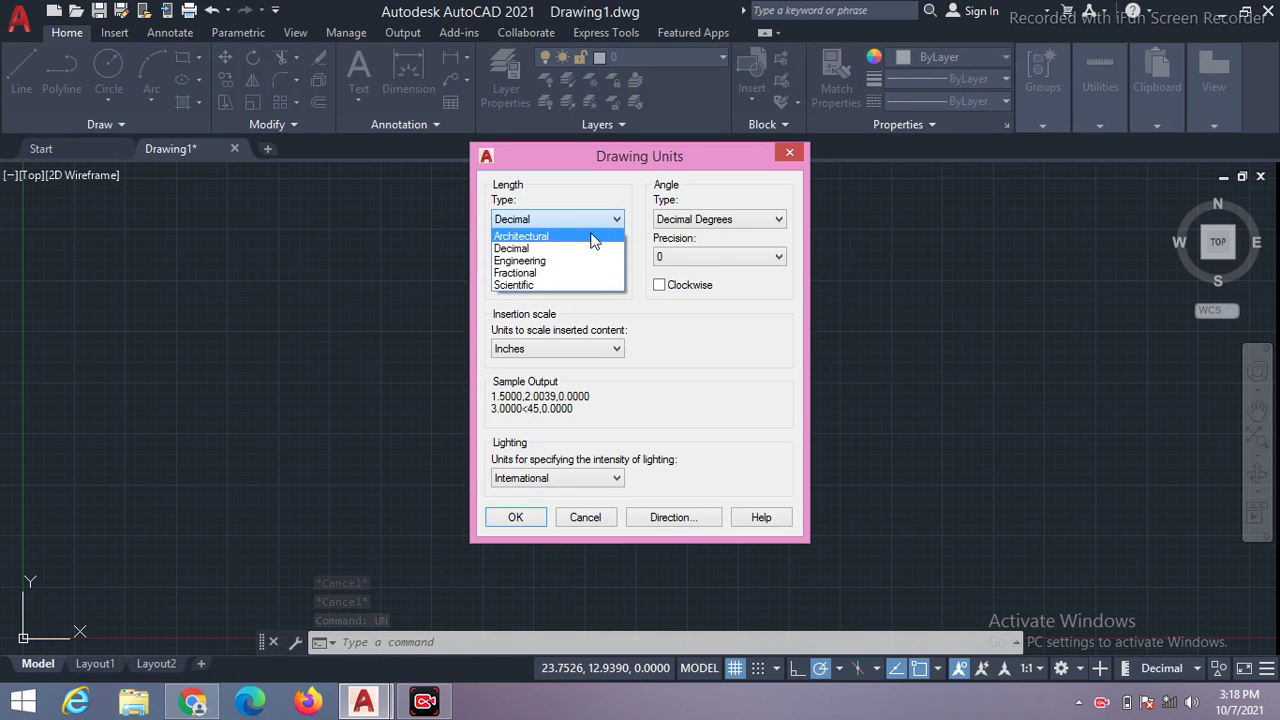
left_click(592, 237)
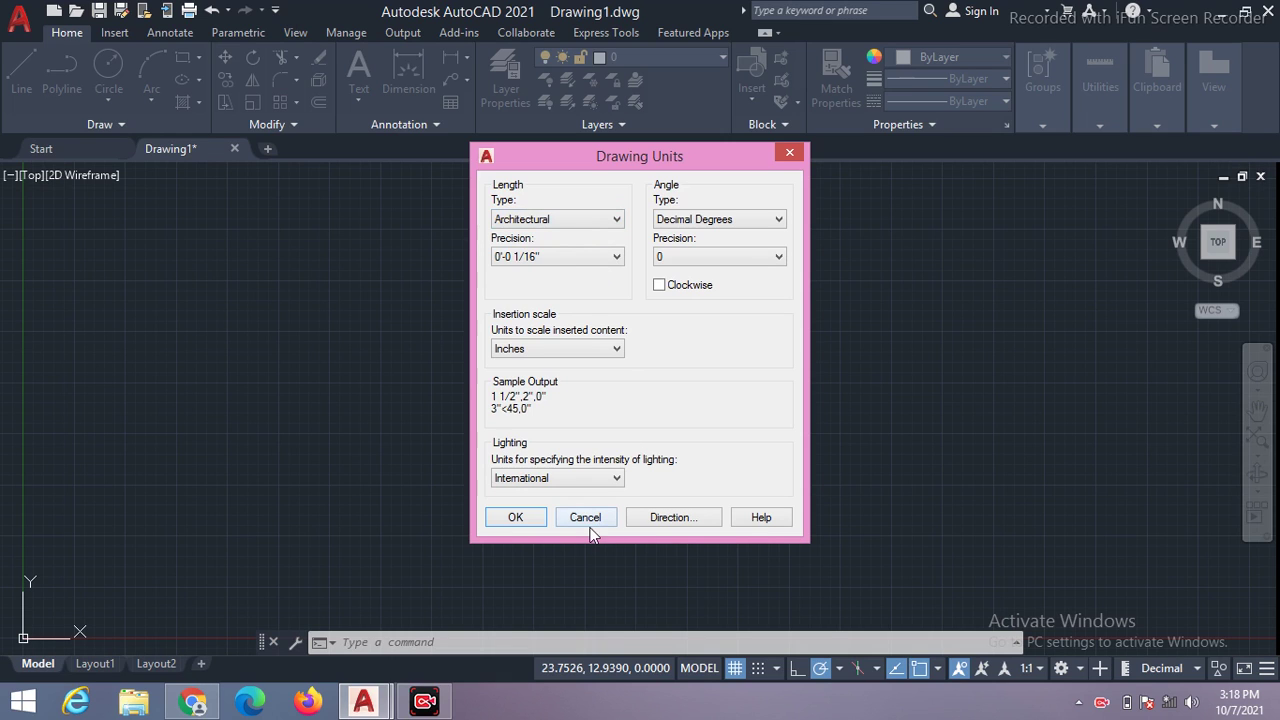
left_click(515, 518)
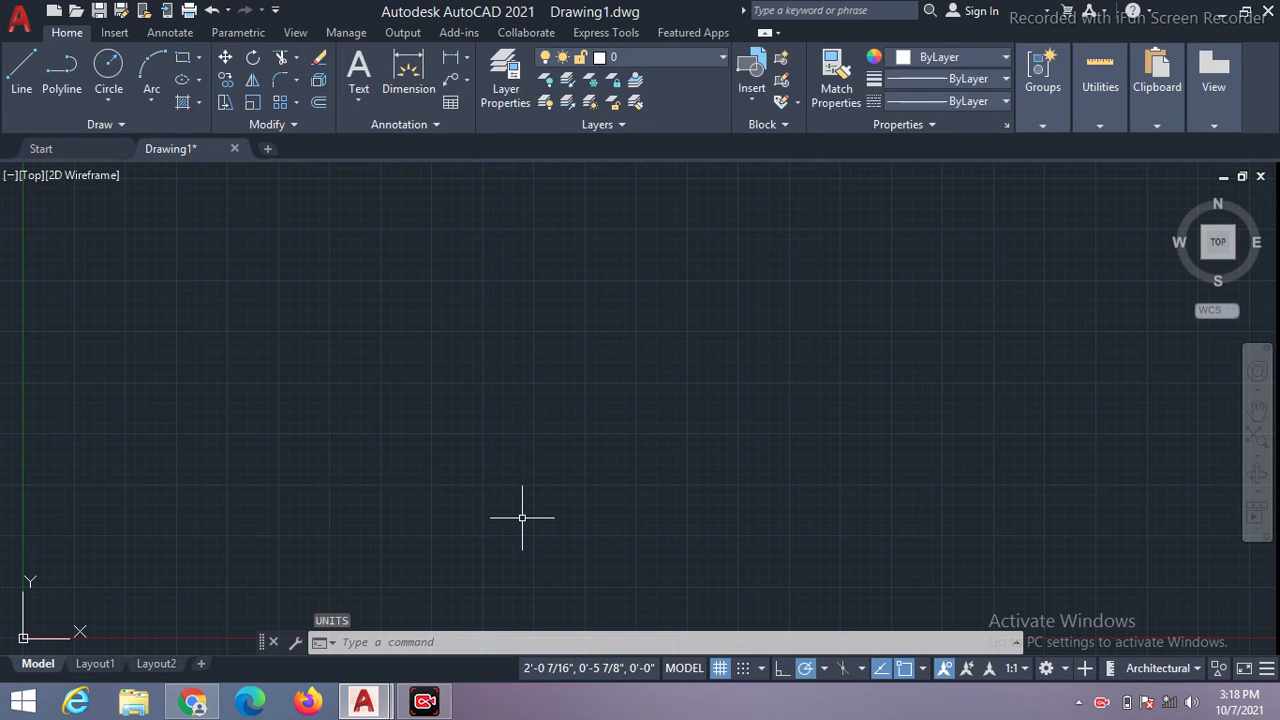
- Draw a horizontal line 30' long, starting left of the screen centre
type("L")
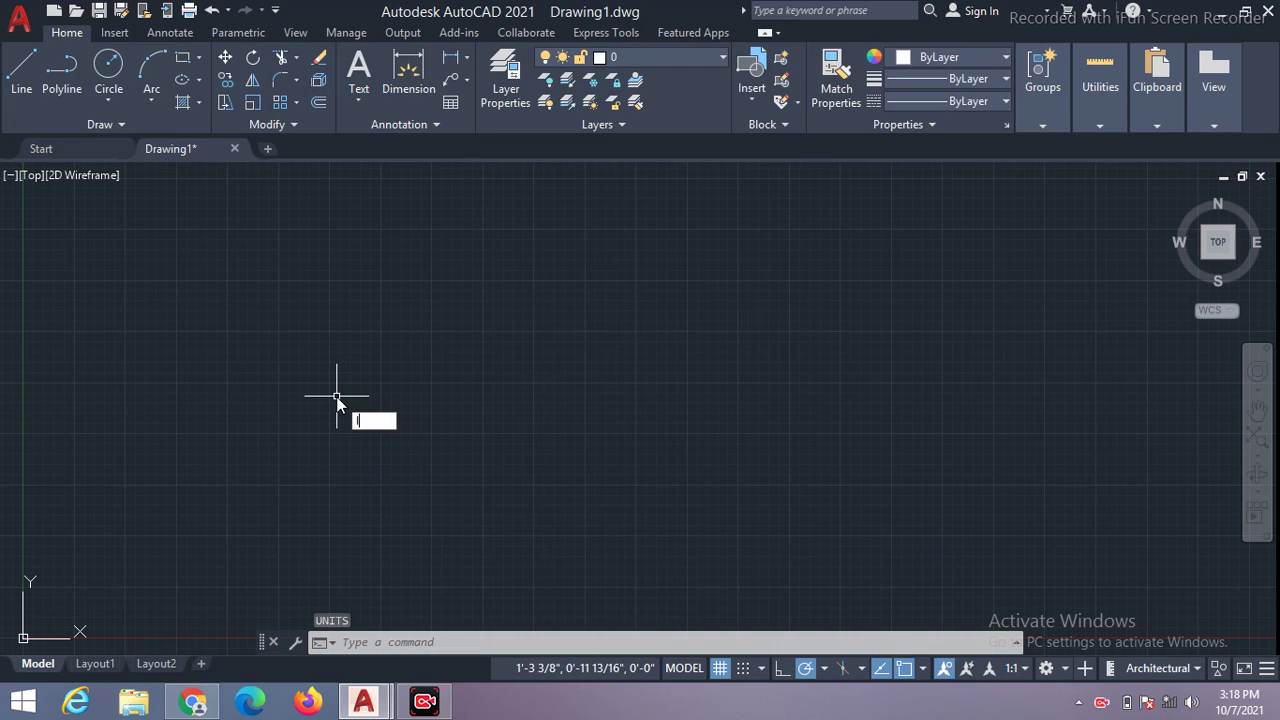
key("Return")
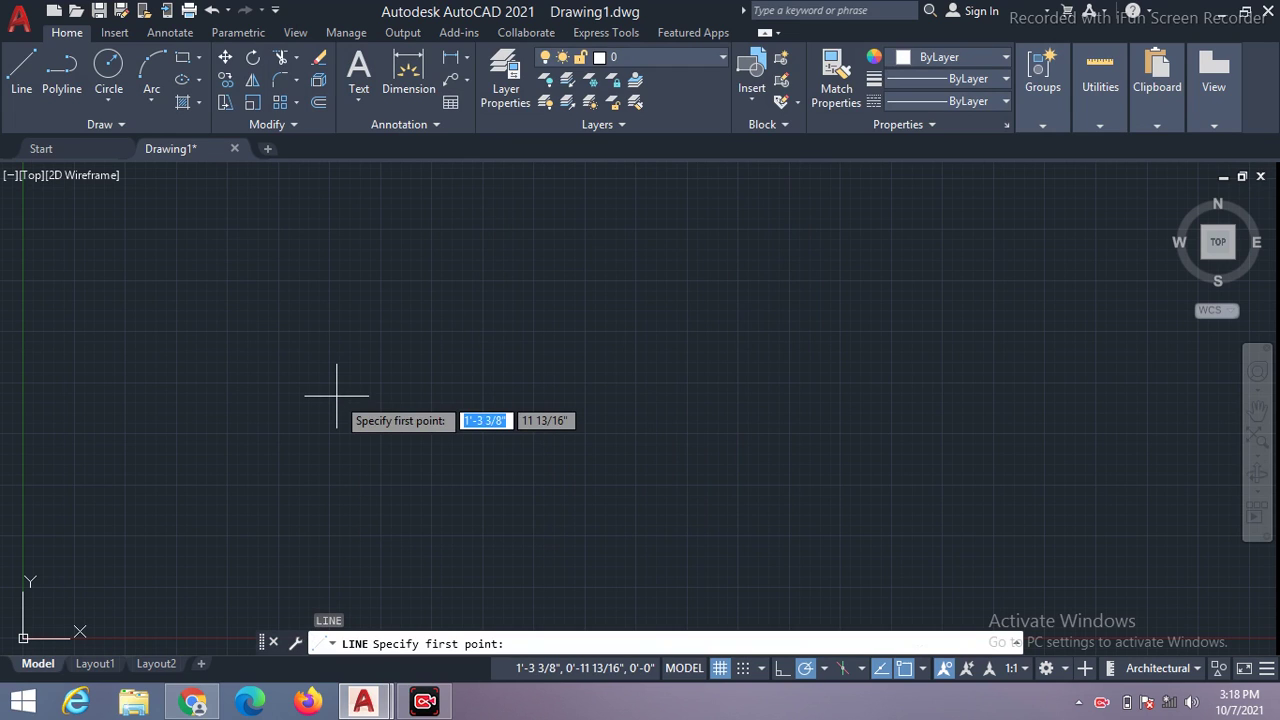
left_click(333, 435)
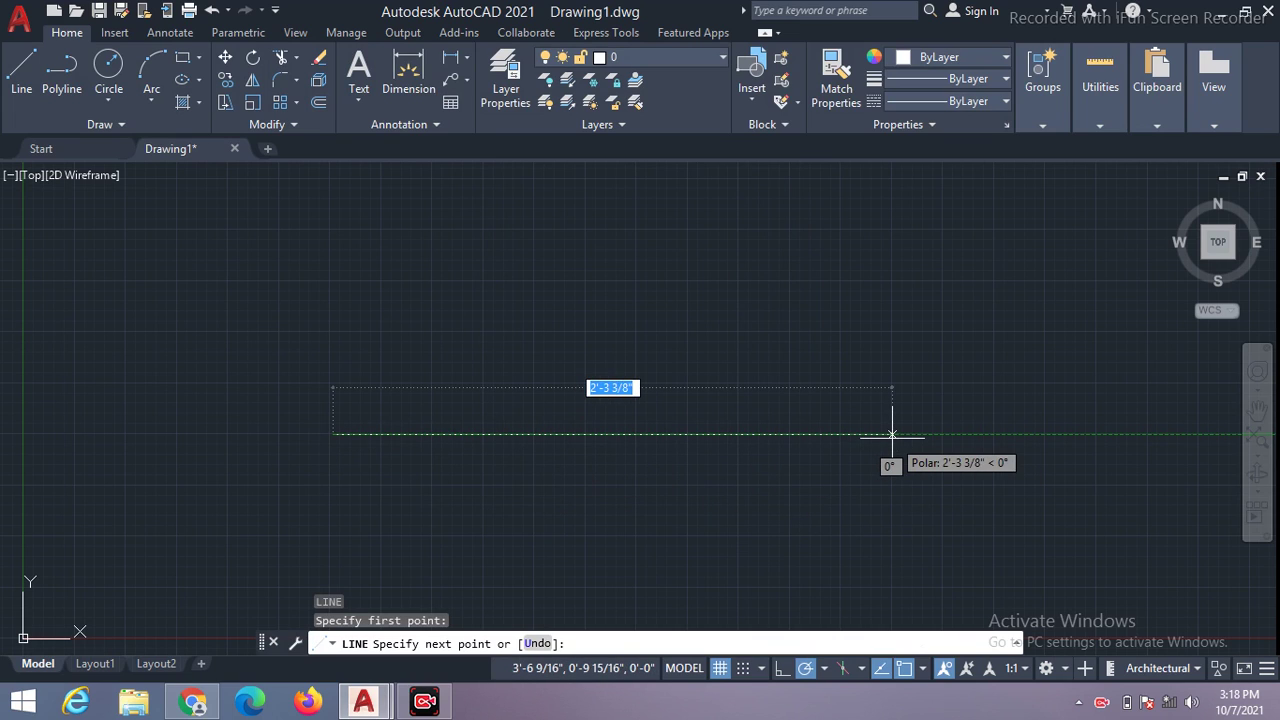
type("30")
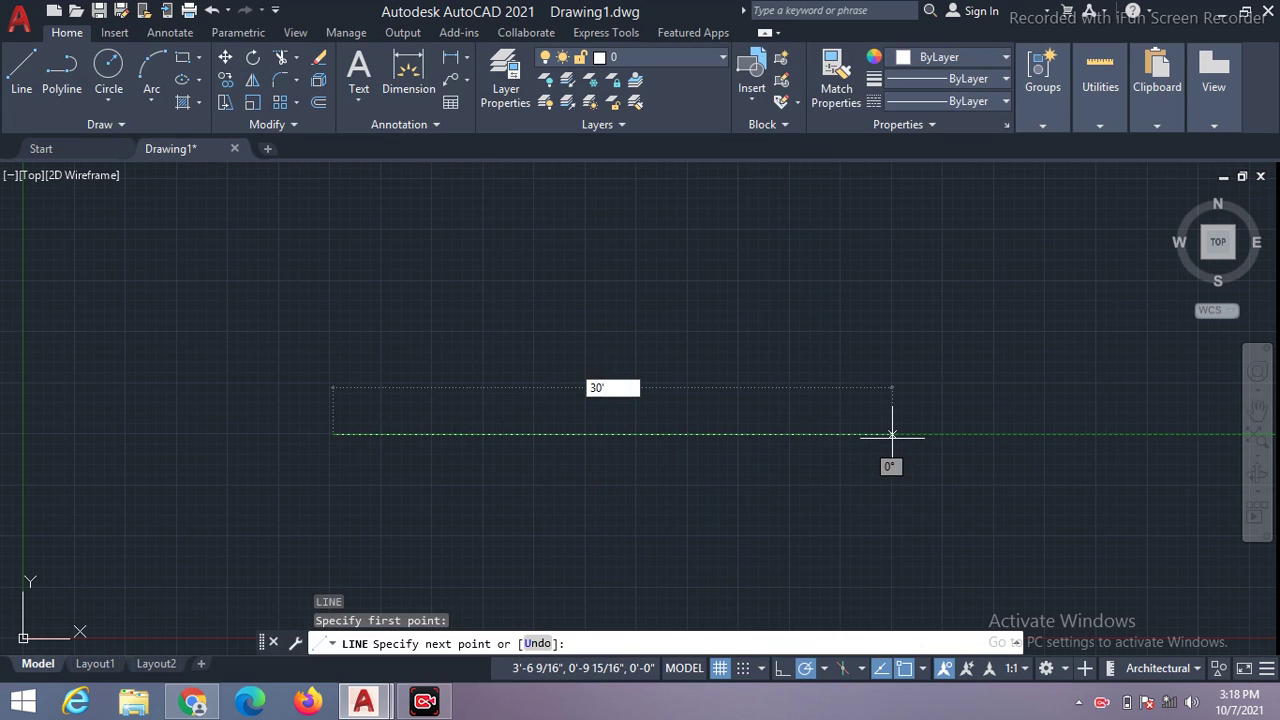
key("Return")
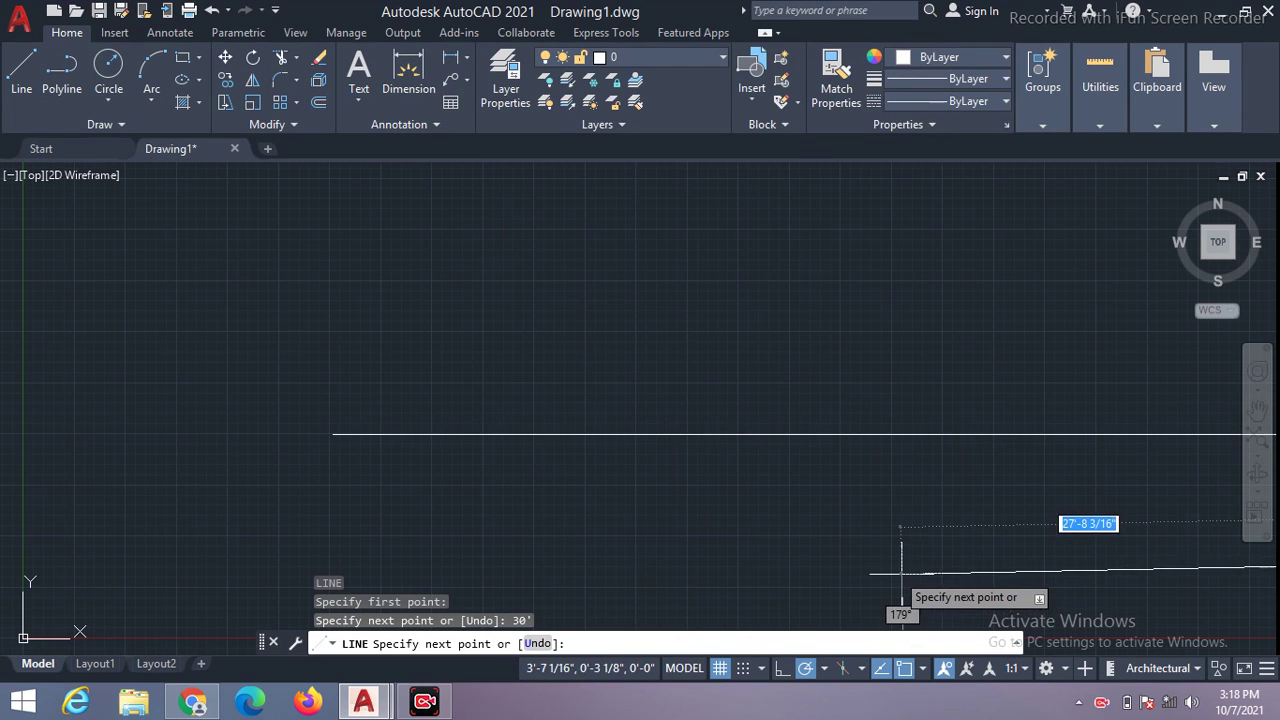
scroll(258, 540, "down", 4)
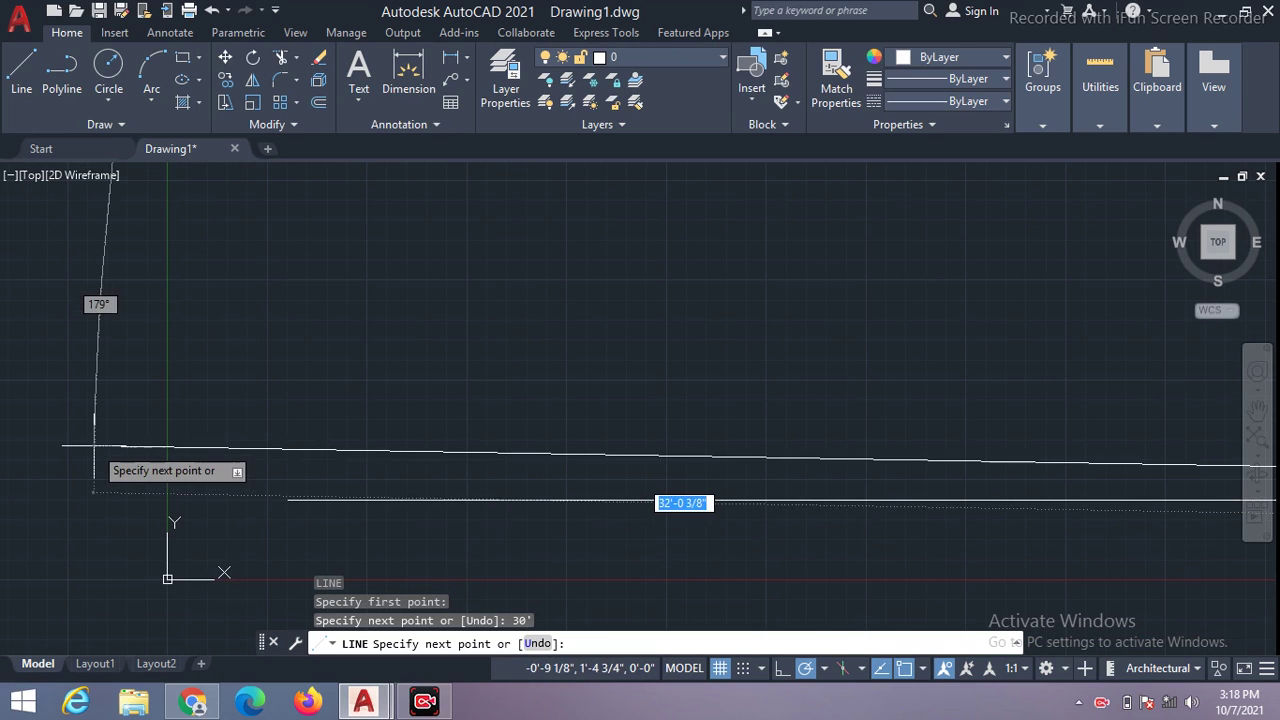
scroll(524, 352, "down", 2)
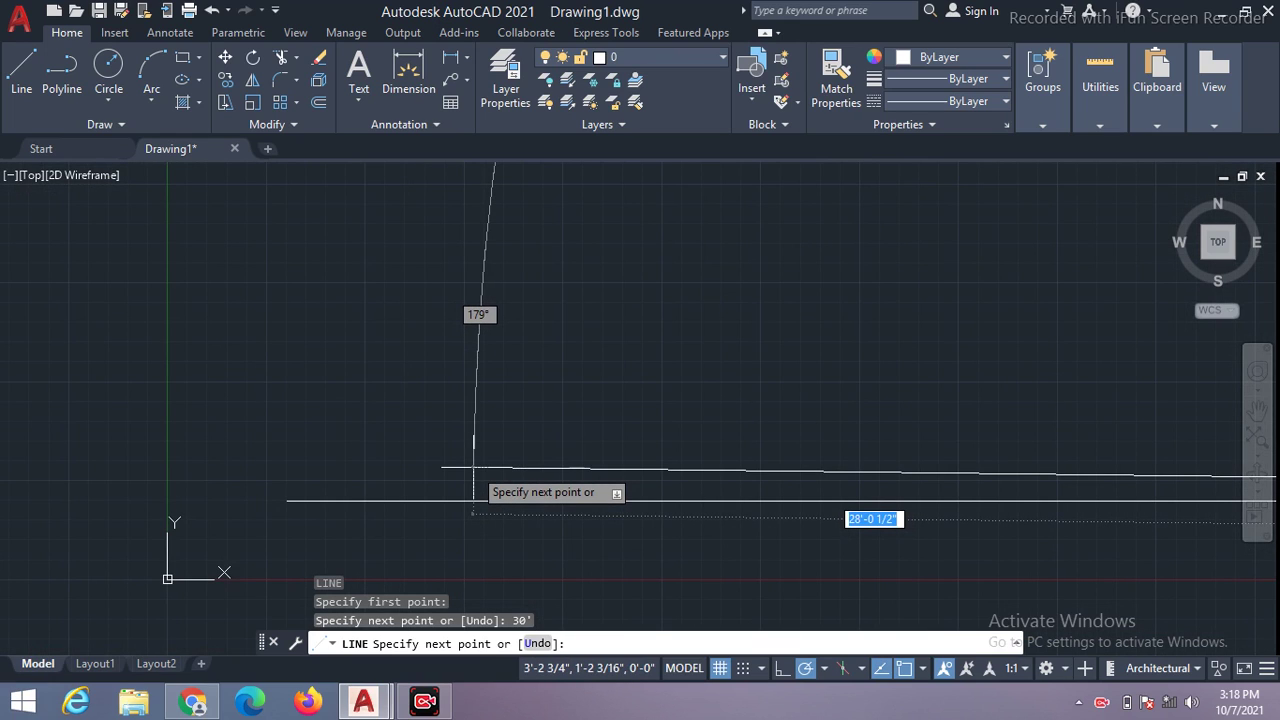
key("Escape")
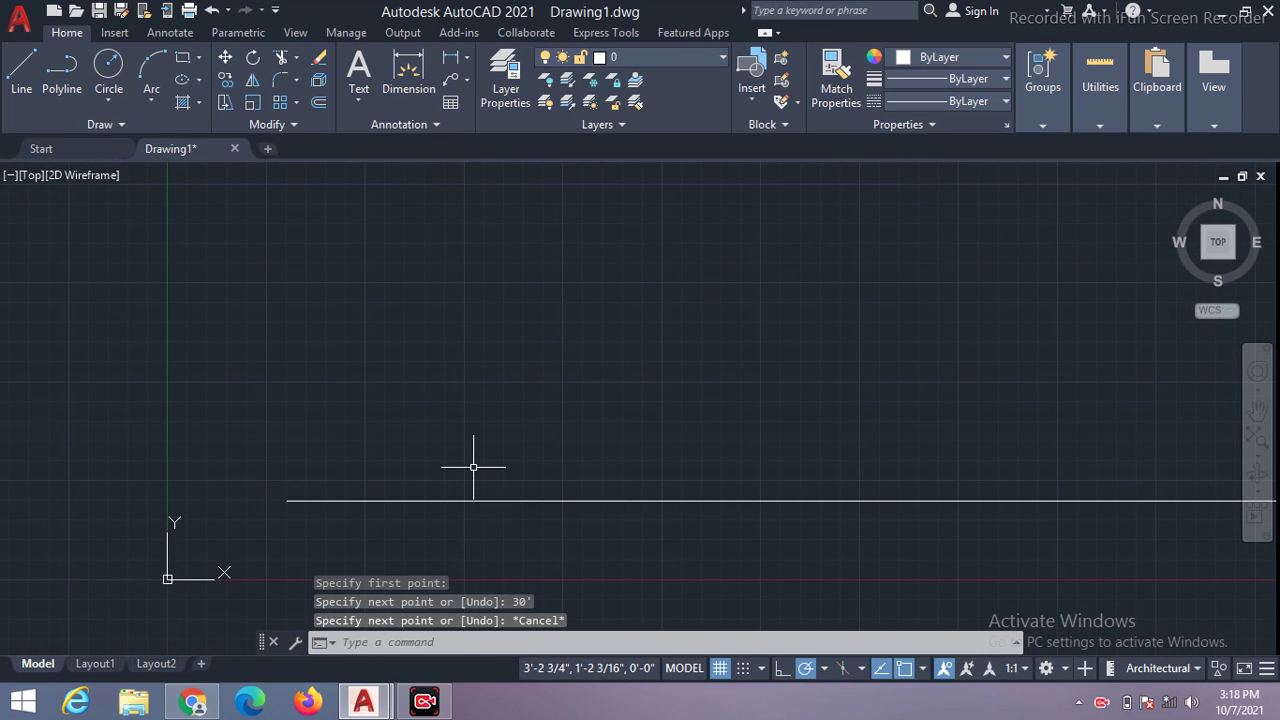
- Zoom All (Z, A) so the 30' line and the origin fit in view
type("z")
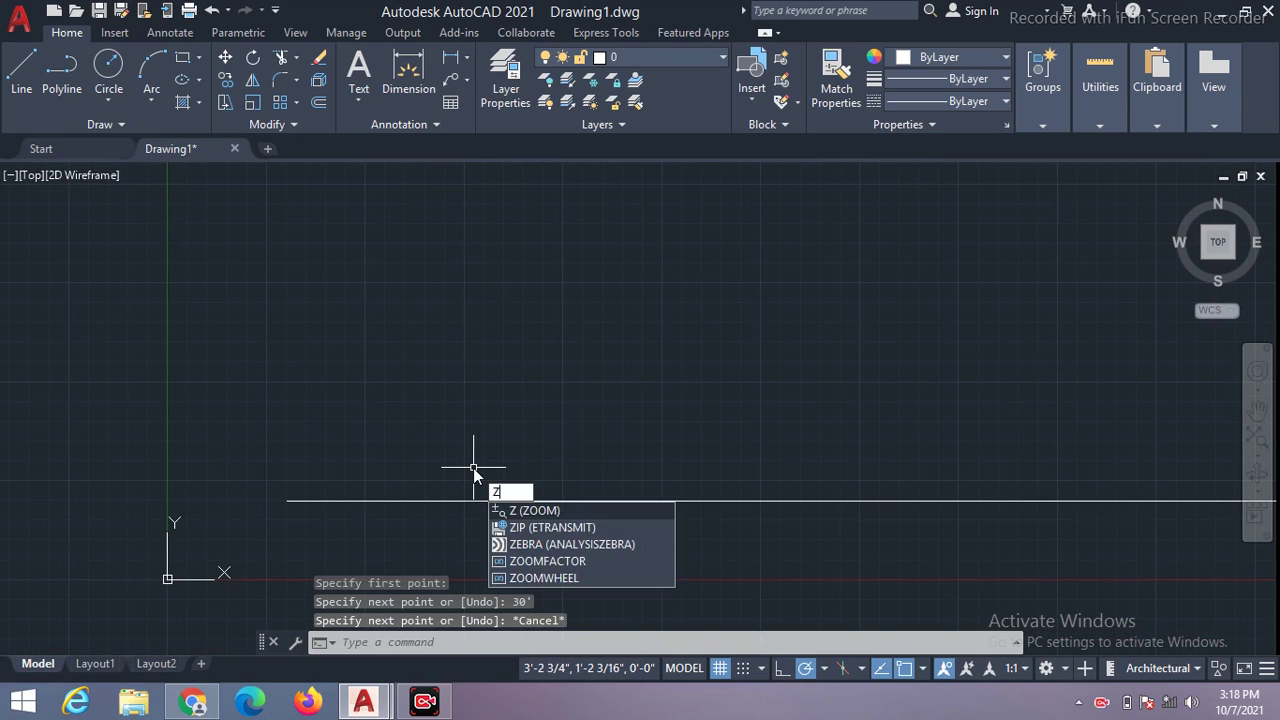
key("Return")
type("a")
key("Return")
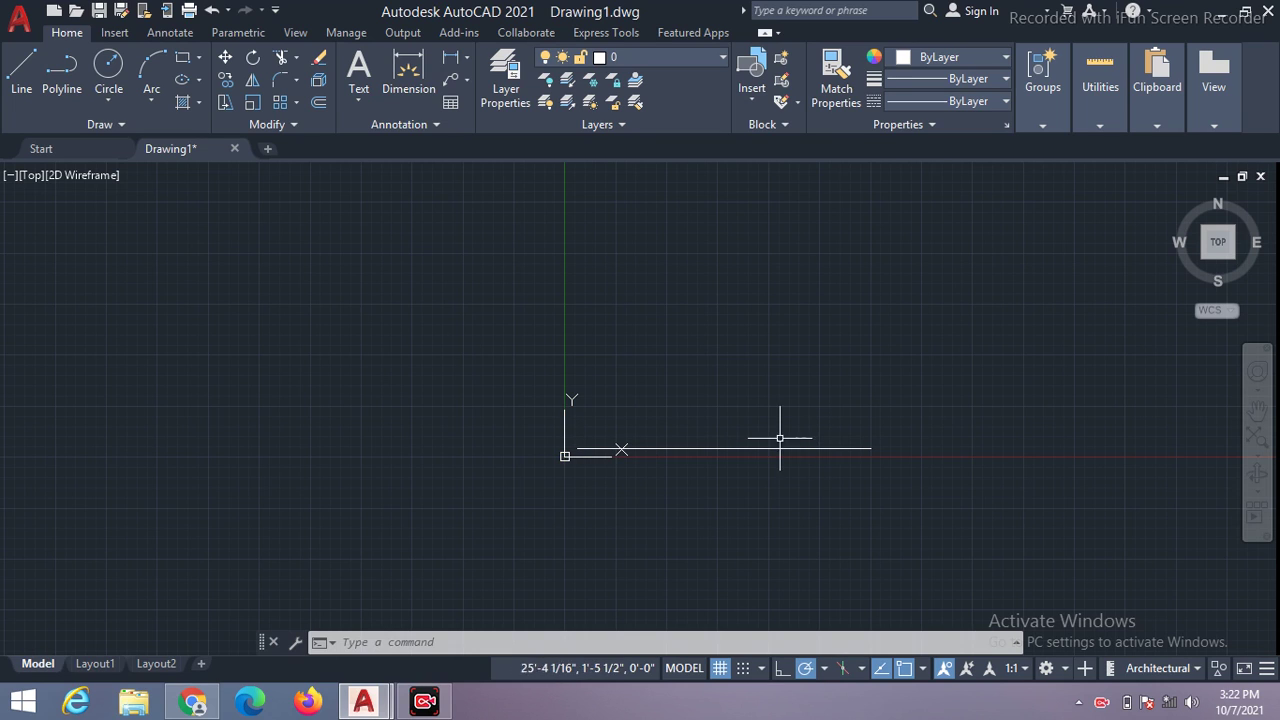
- Add two sides from the 30' base's ends to a 60° apex, closing the triangle
left_click(27, 78)
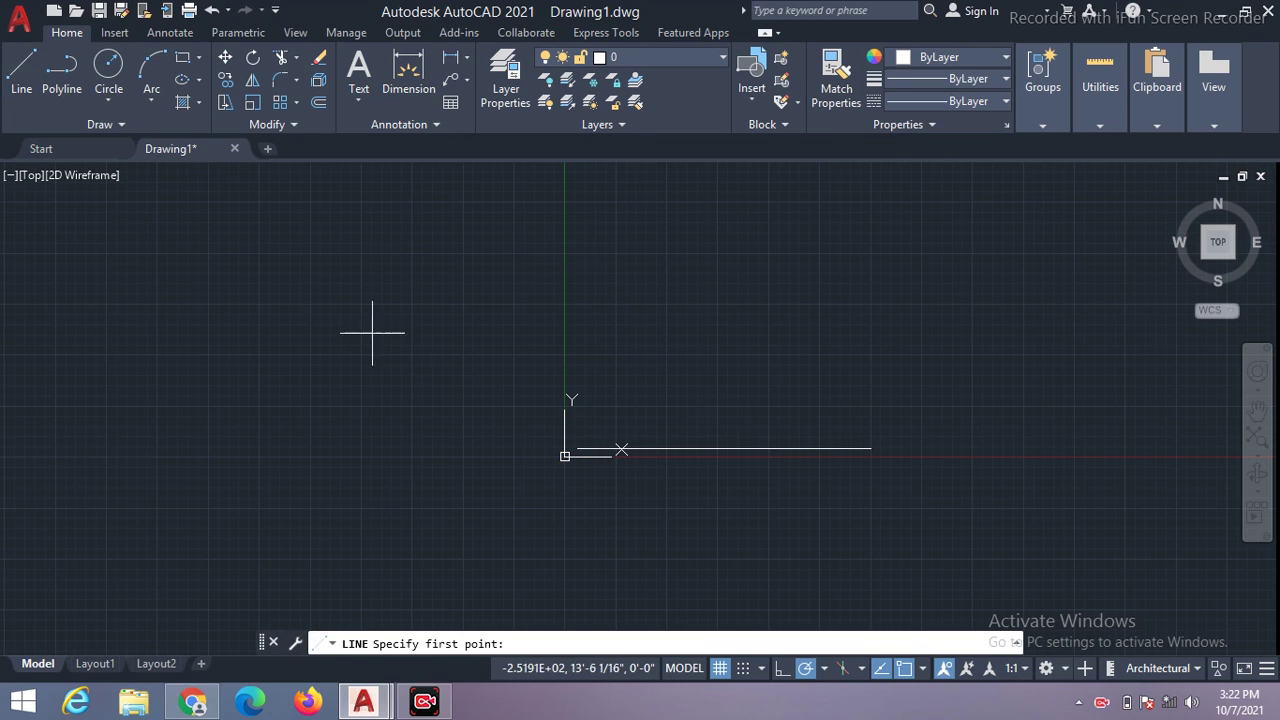
left_click(578, 449)
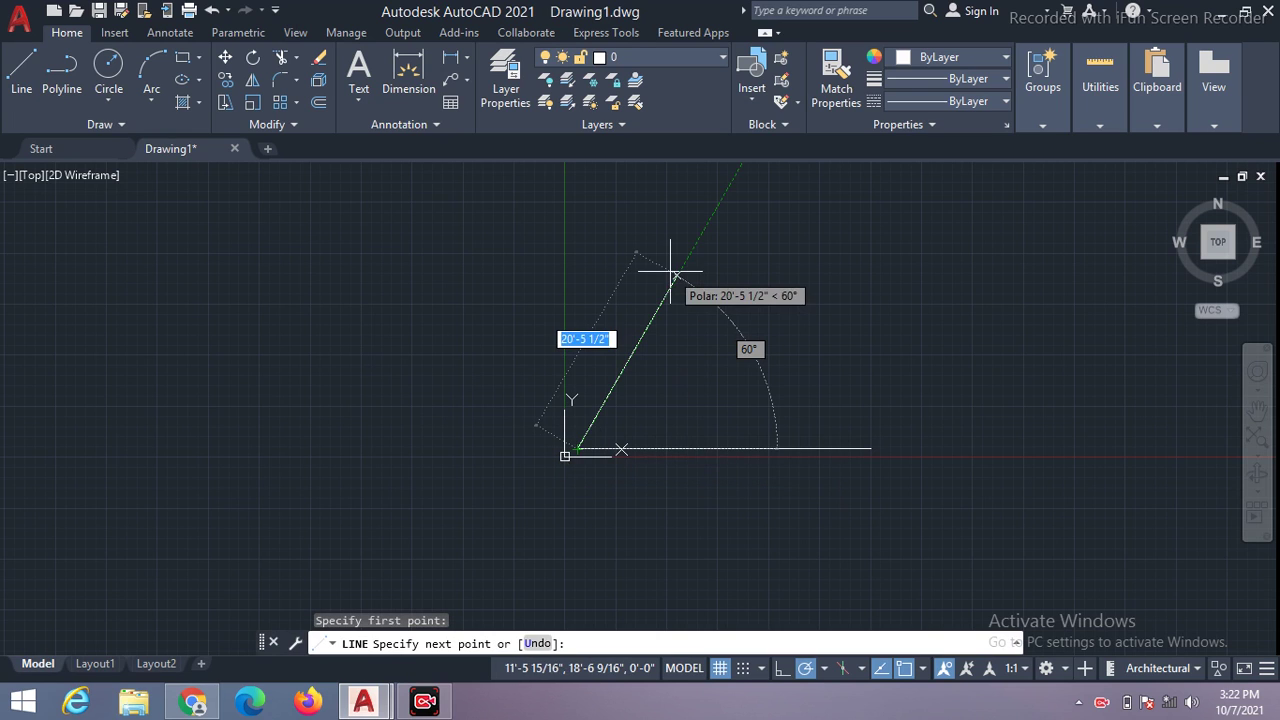
left_click(706, 225)
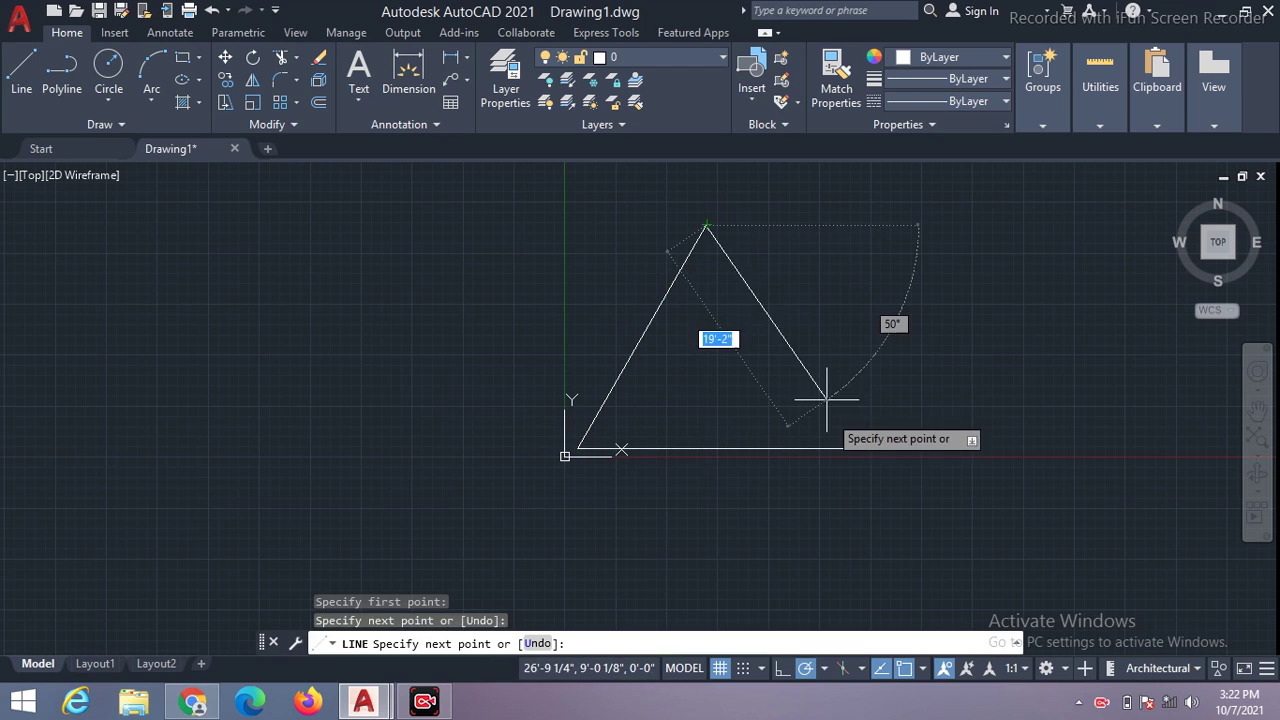
left_click(871, 448)
key("Escape")
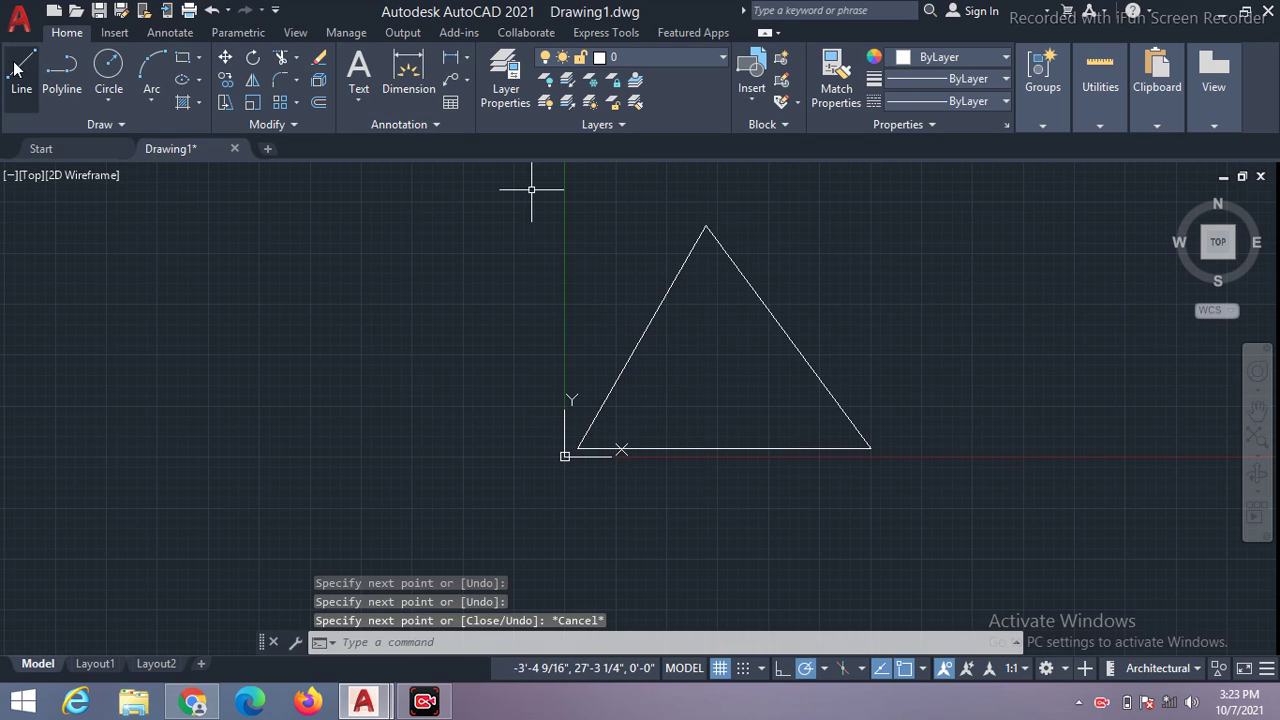
- Cancel the pending line and zoom out so the triangle sits bottom-left with open space
key("space")
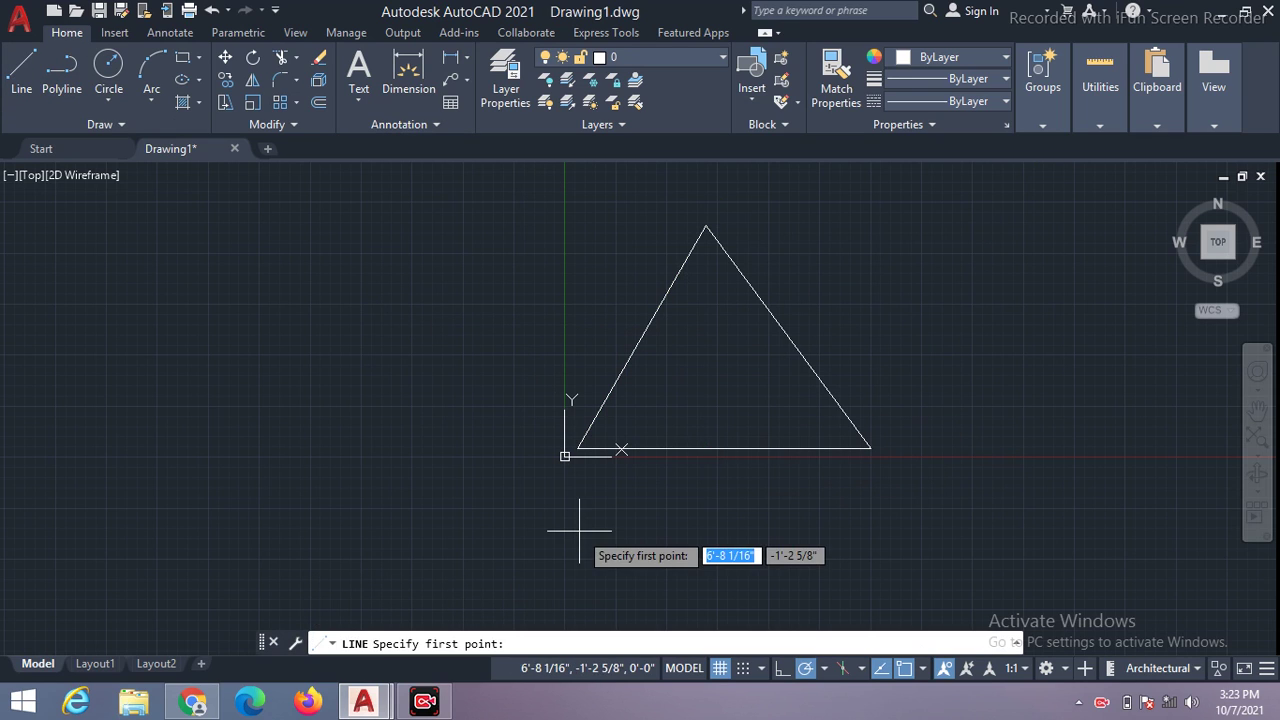
scroll(173, 450, "down", 2)
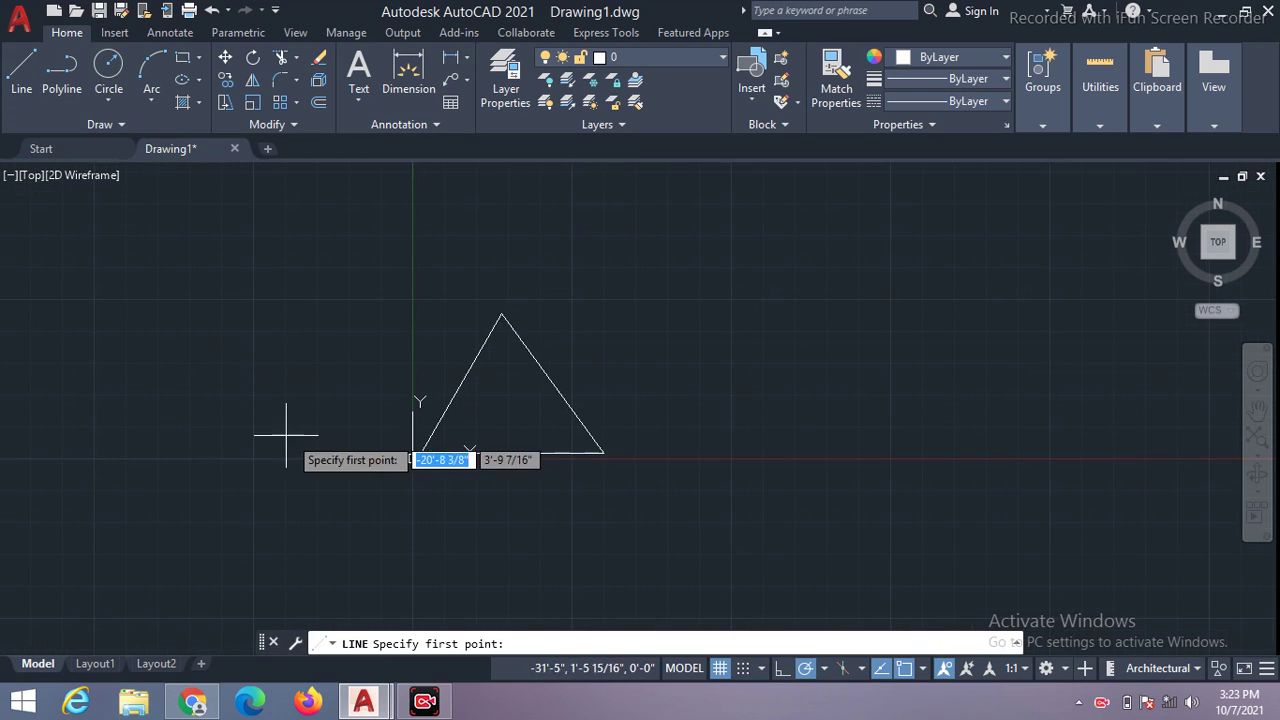
scroll(286, 449, "down", 2)
middle_click_drag(700, 212, 390, 418)
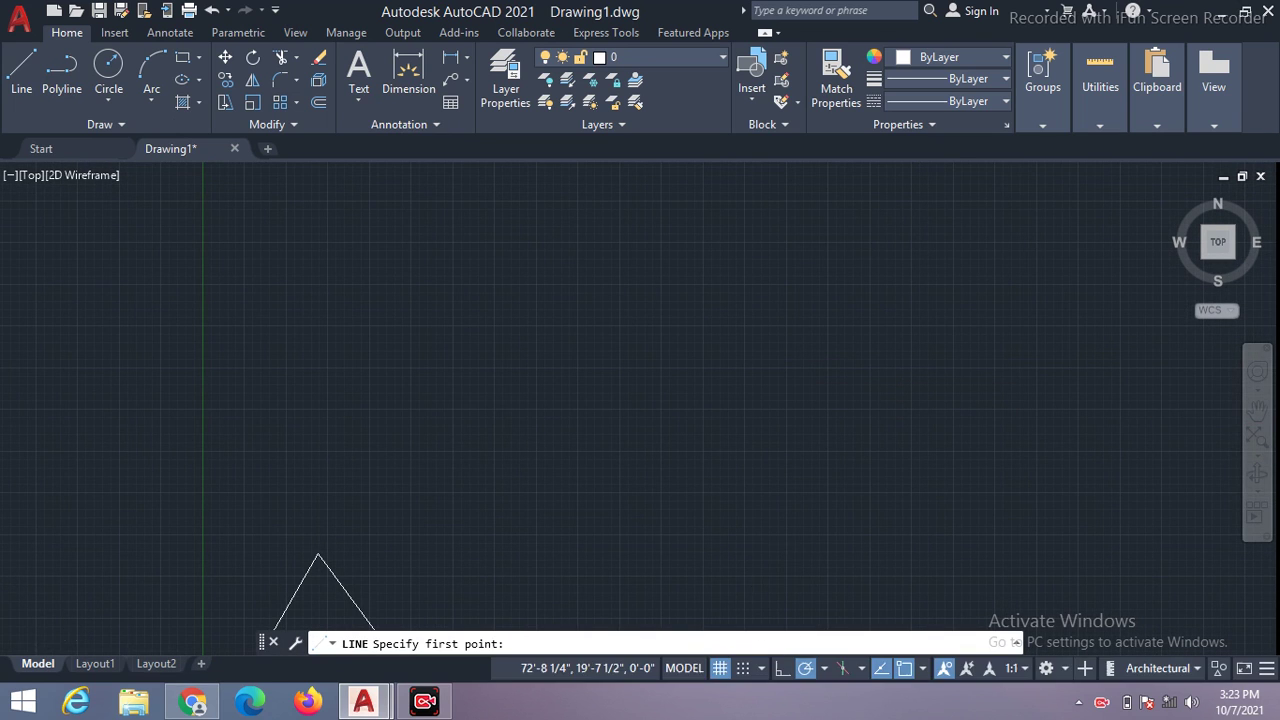
scroll(400, 390, "down", 1)
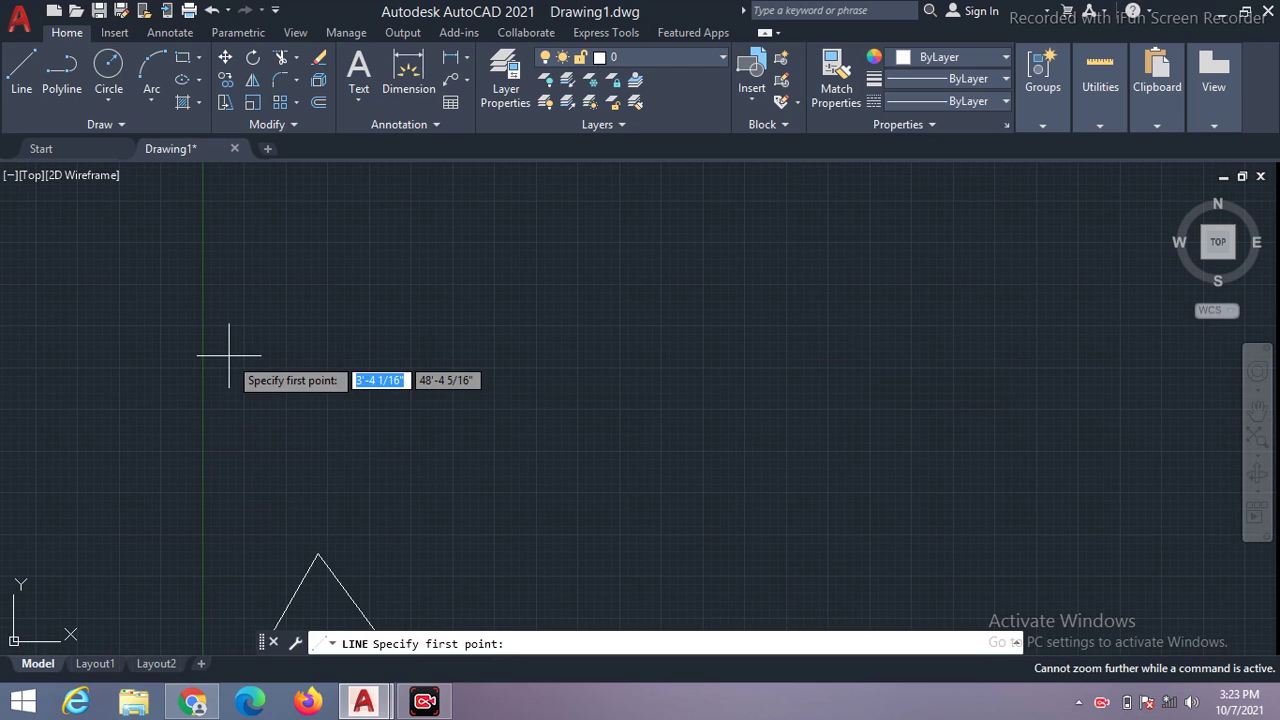
key("Escape")
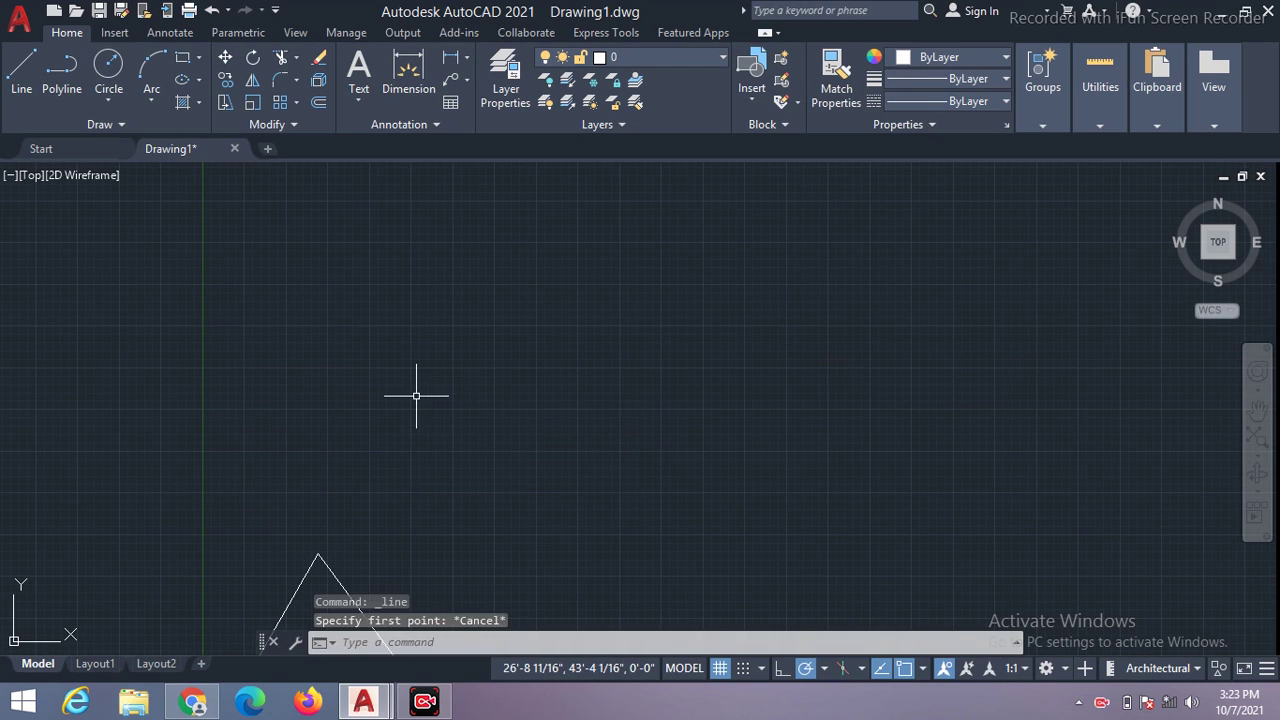
scroll(418, 392, "down", 4)
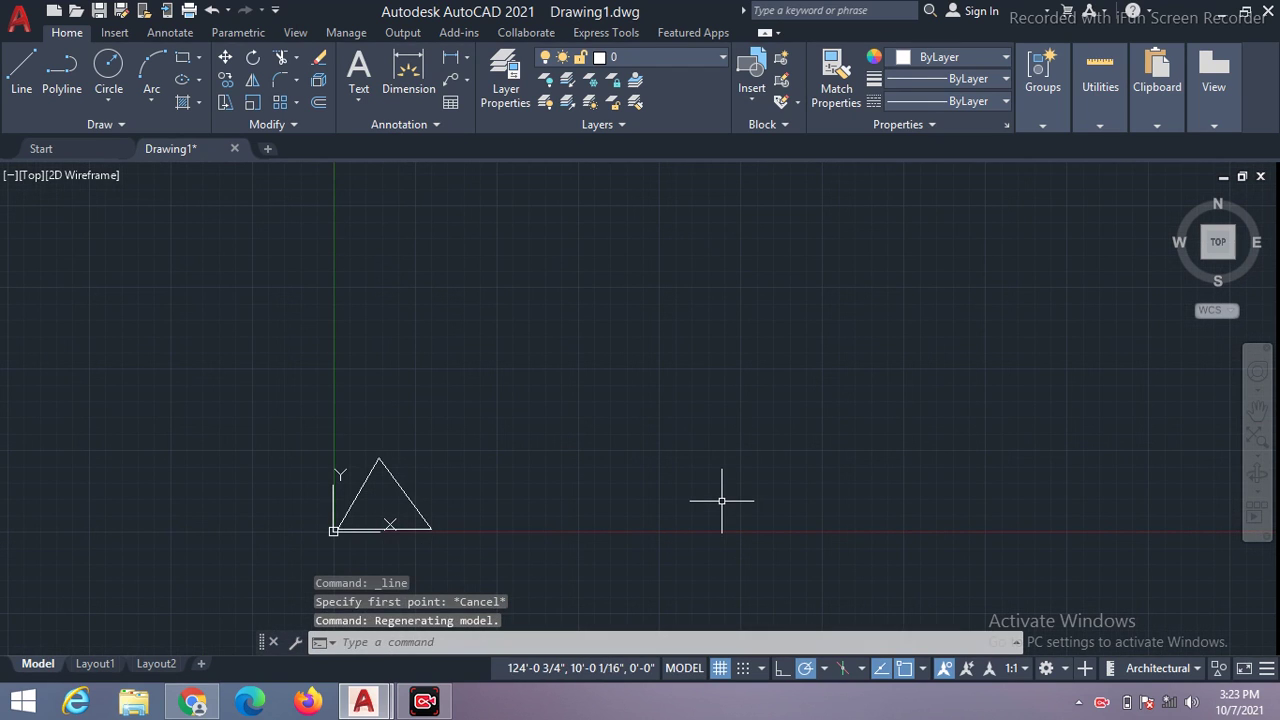
- Draw a closed square right of the triangle, undoing and redrawing a misaligned top-left corner
left_click(20, 85)
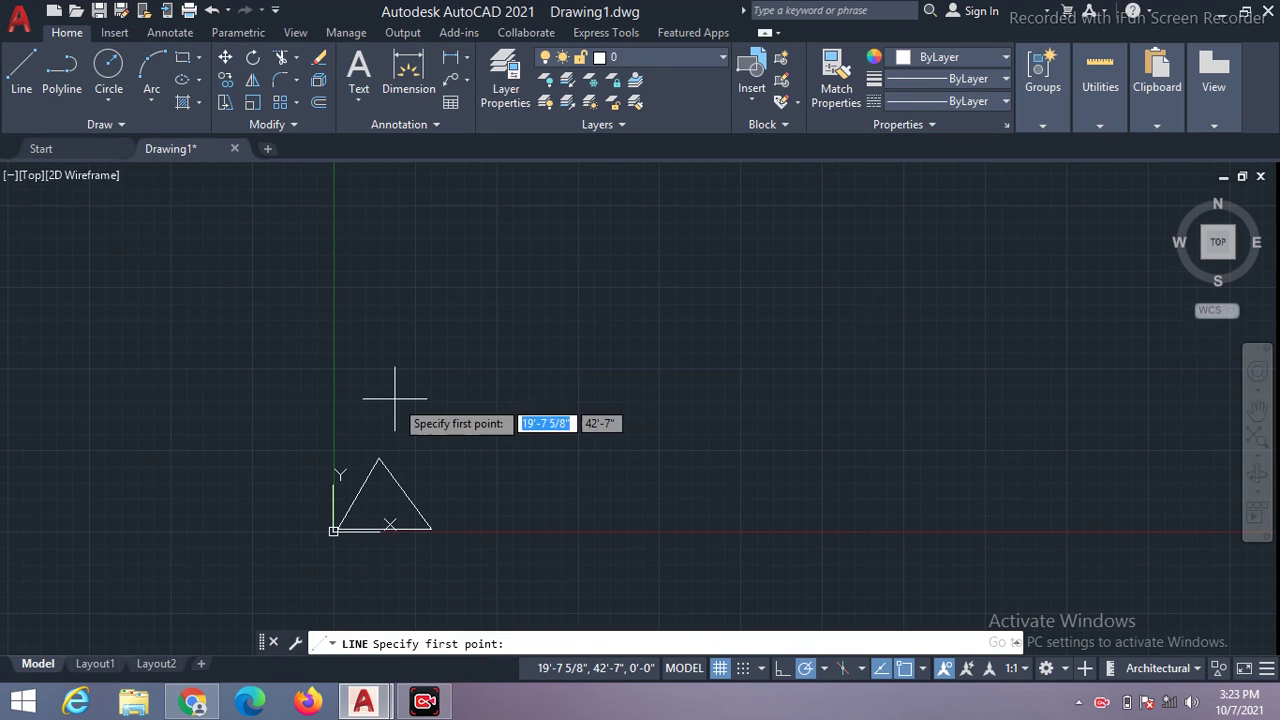
left_click(499, 518)
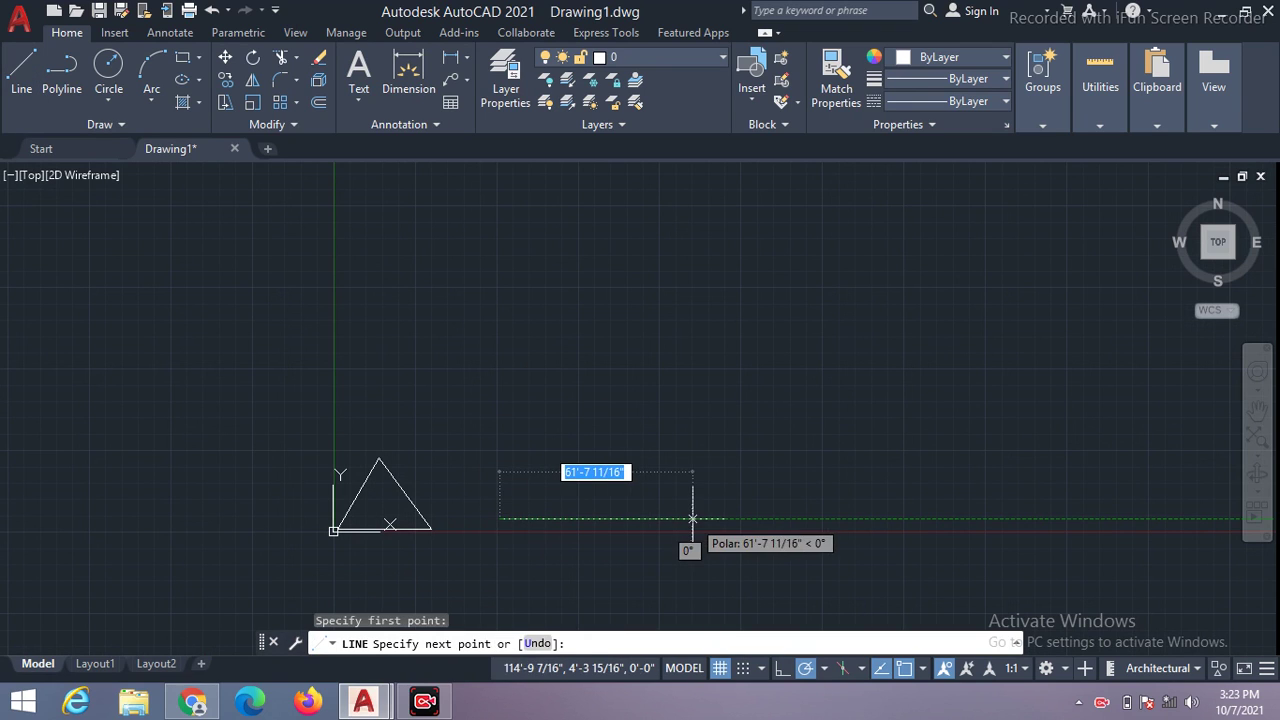
left_click(692, 518)
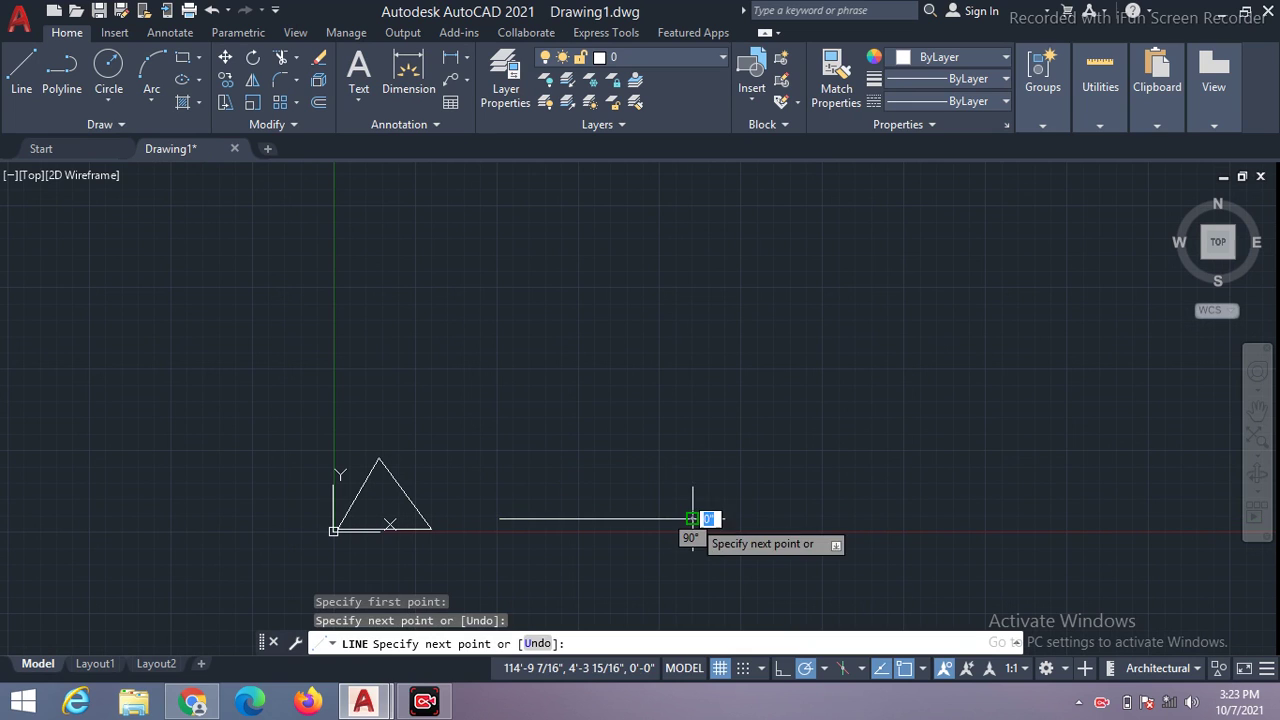
left_click(692, 316)
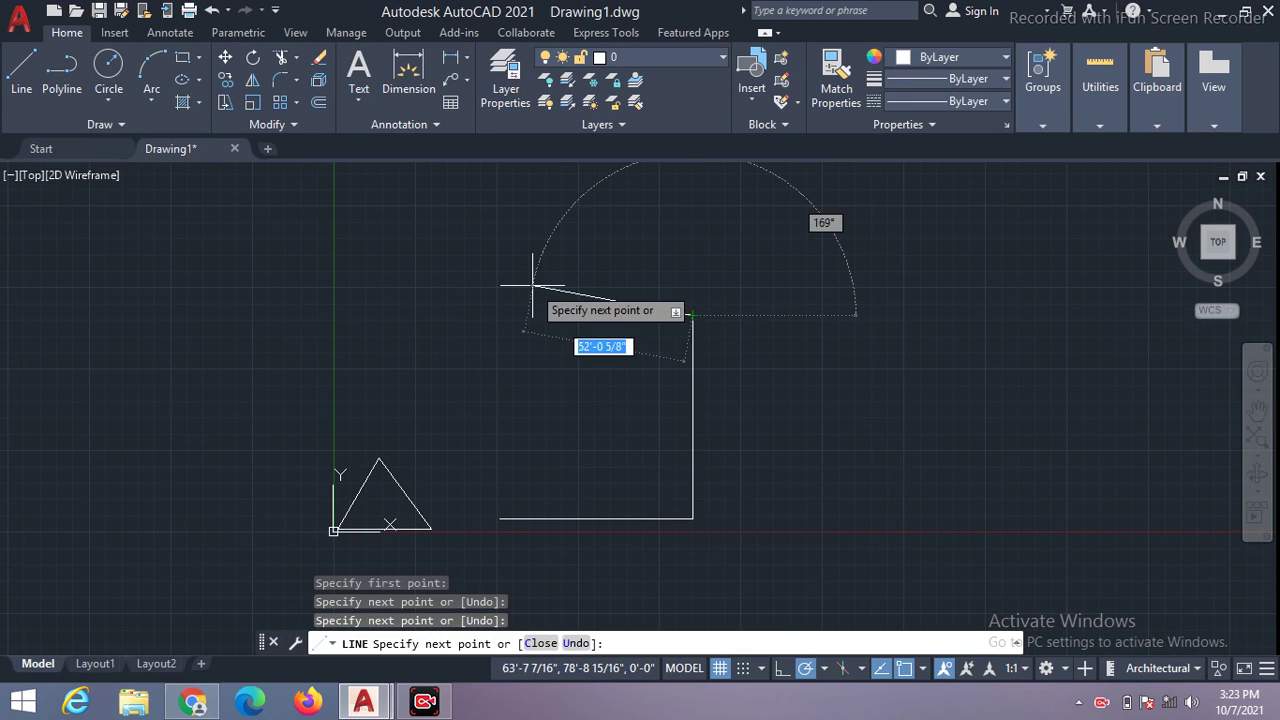
left_click(485, 316)
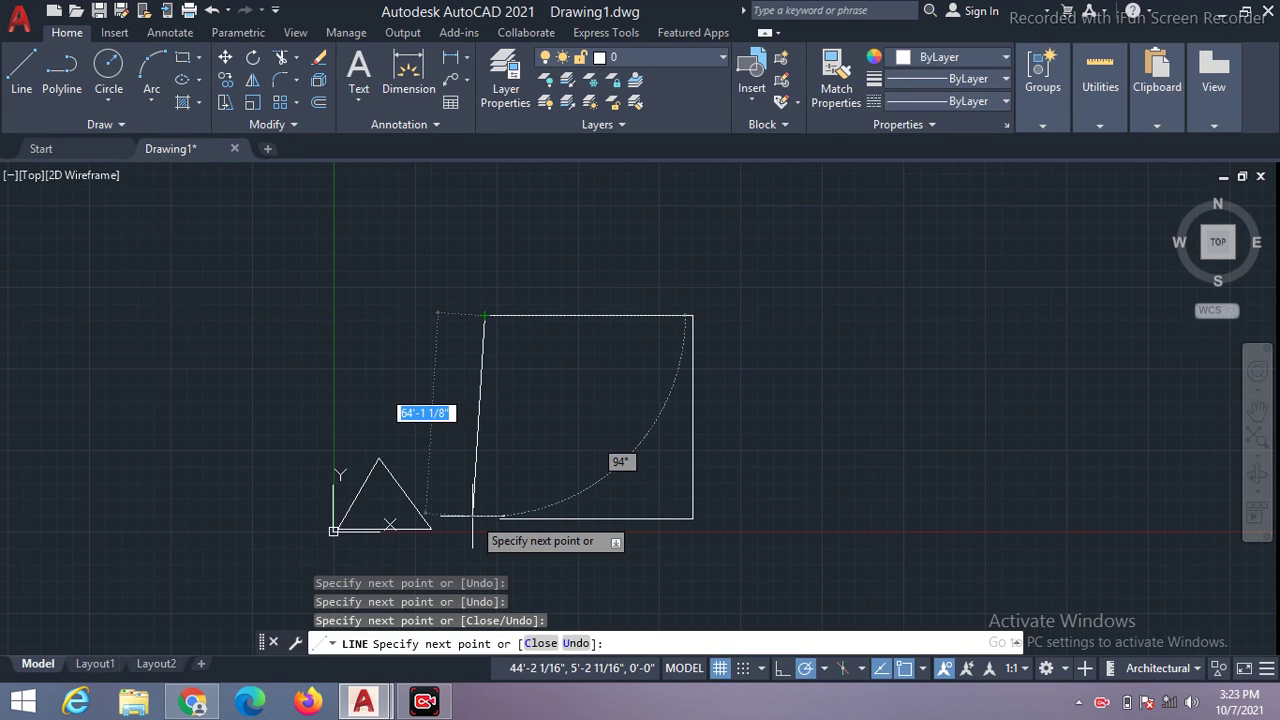
left_click(501, 500)
key("ctrl+z")
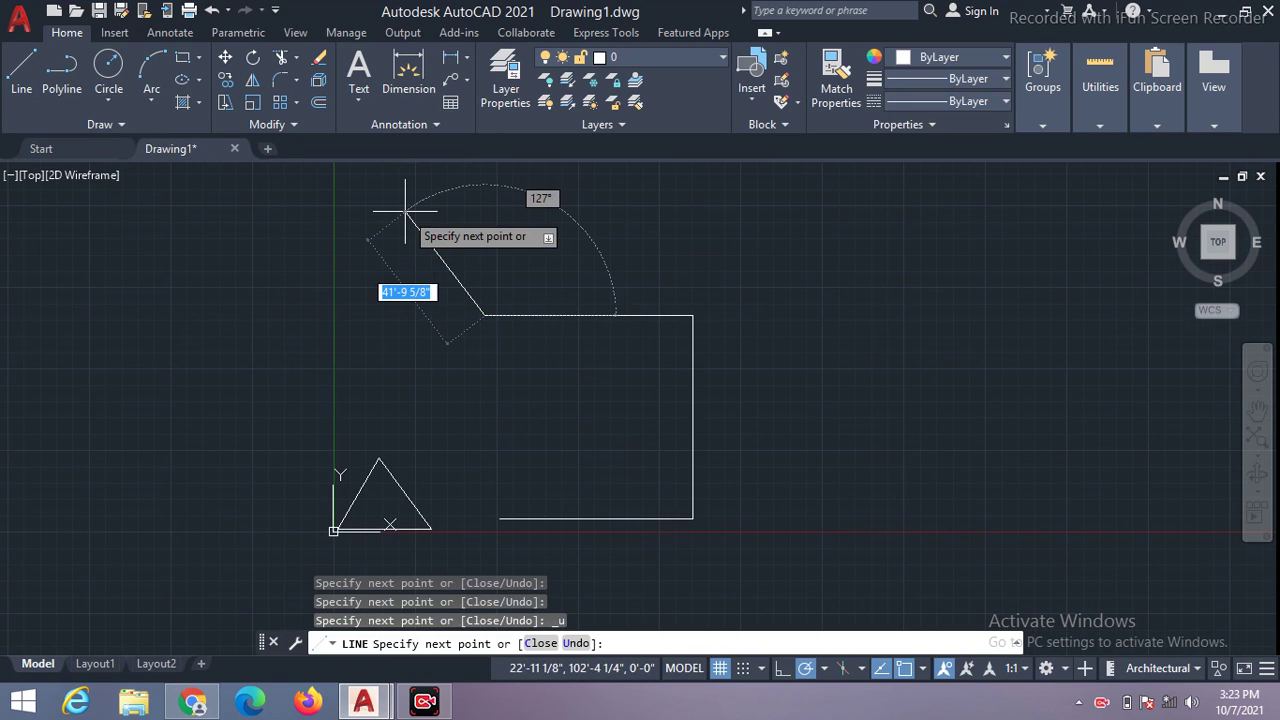
key("ctrl+z")
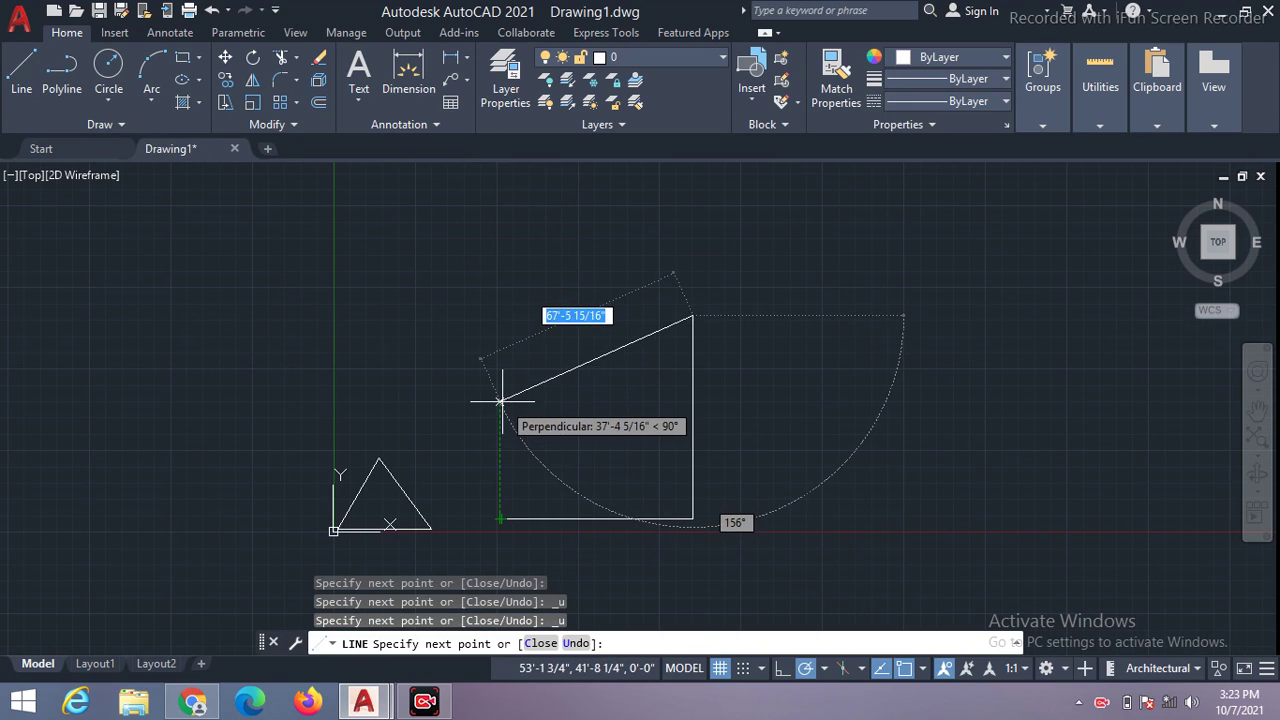
left_click(499, 316)
left_click(499, 316)
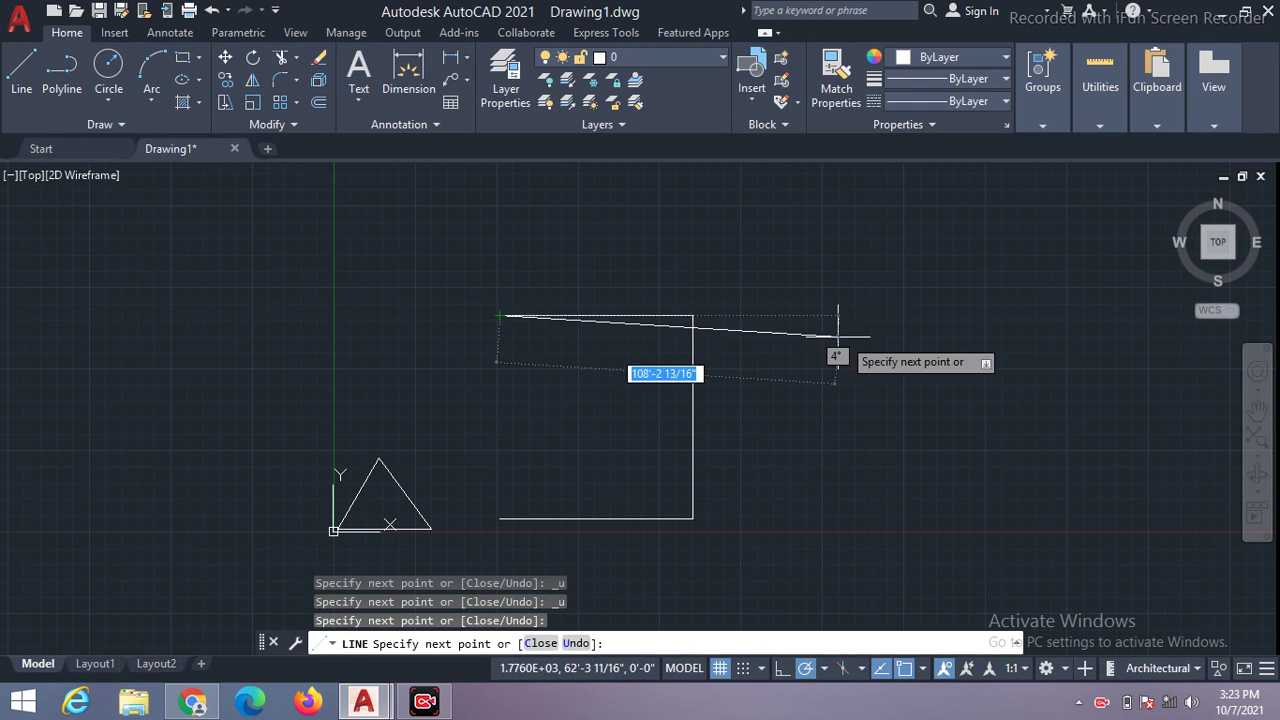
left_click(499, 517)
key("Escape")
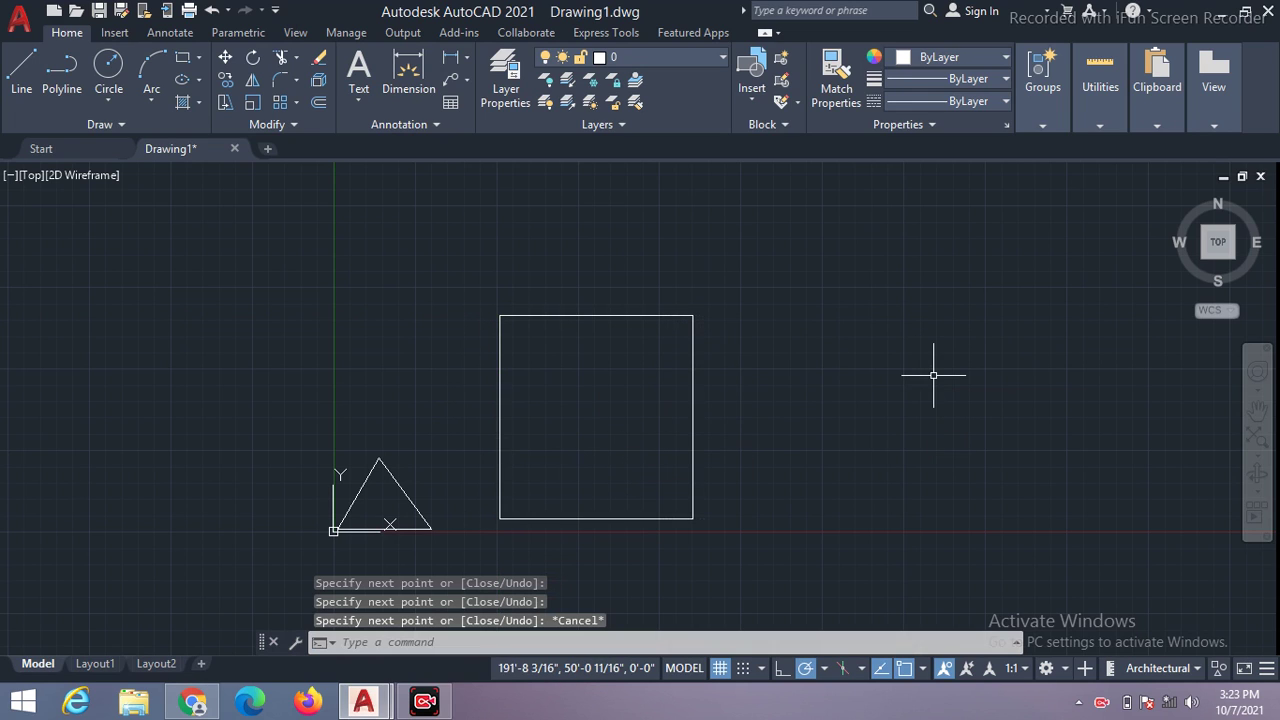
- Begin a line right of the square with 12', 30' and 120' segments
left_click(21, 70)
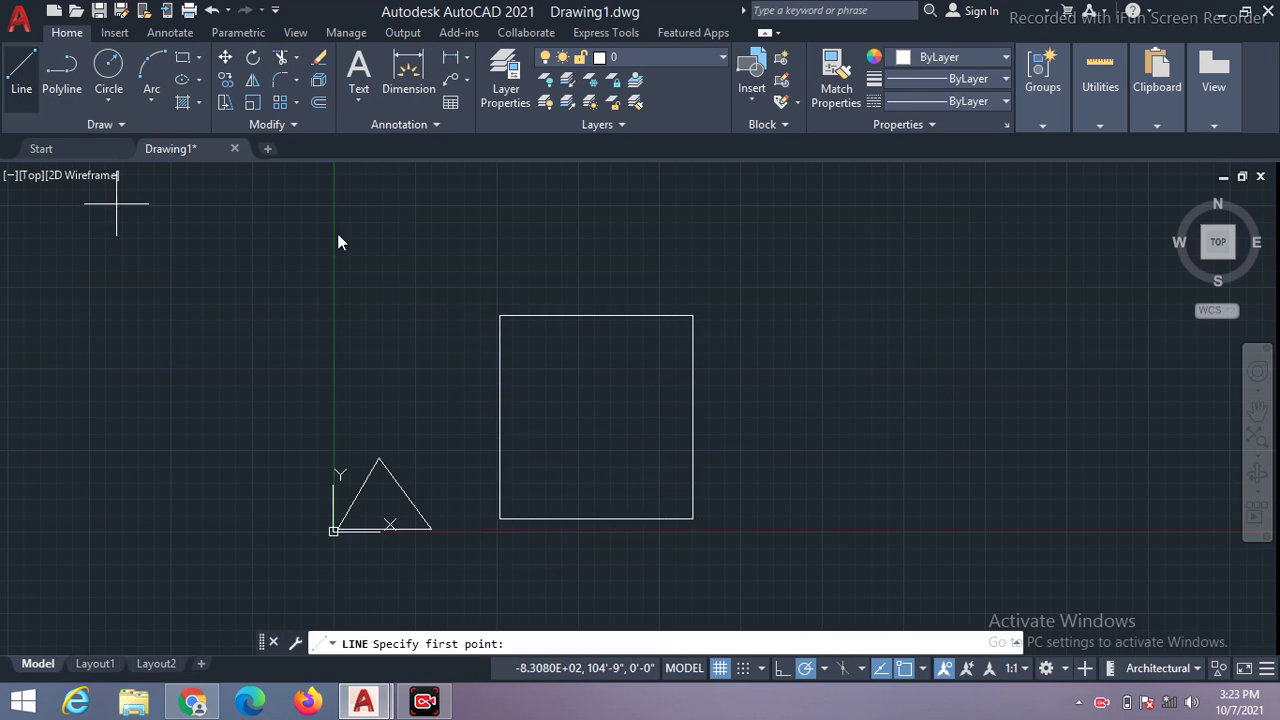
left_click(743, 510)
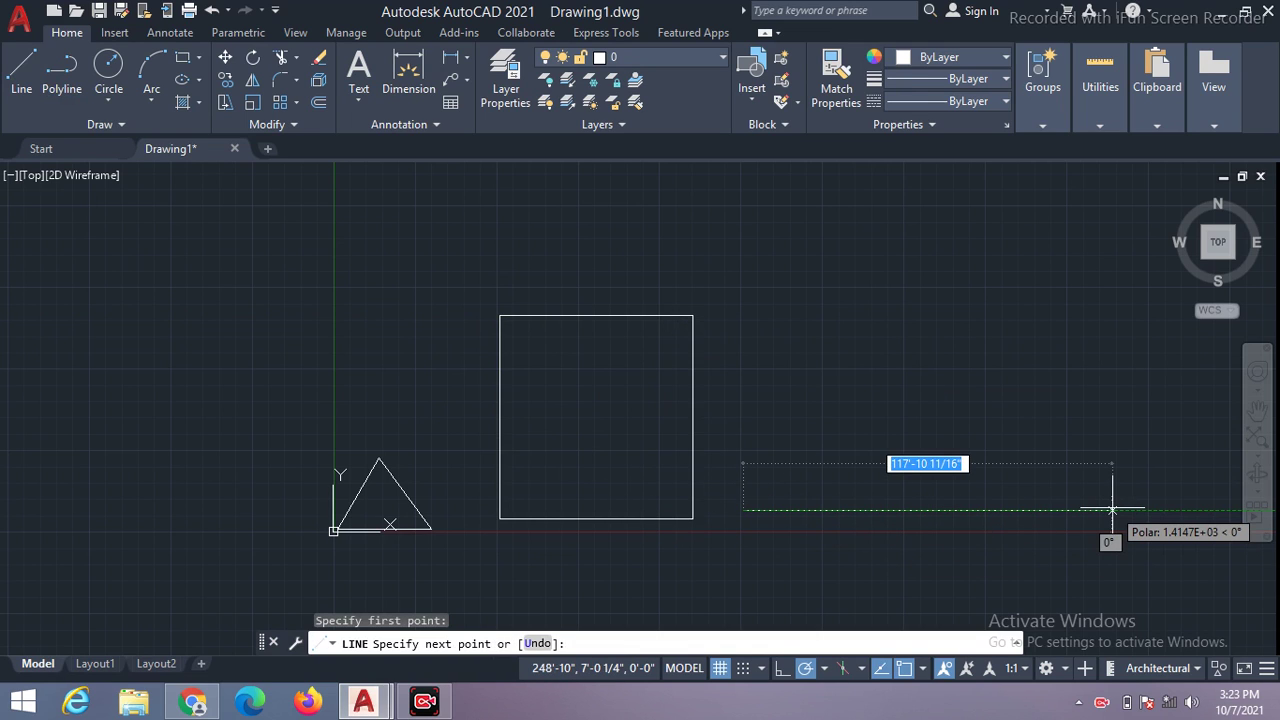
type("12'")
key("Return")
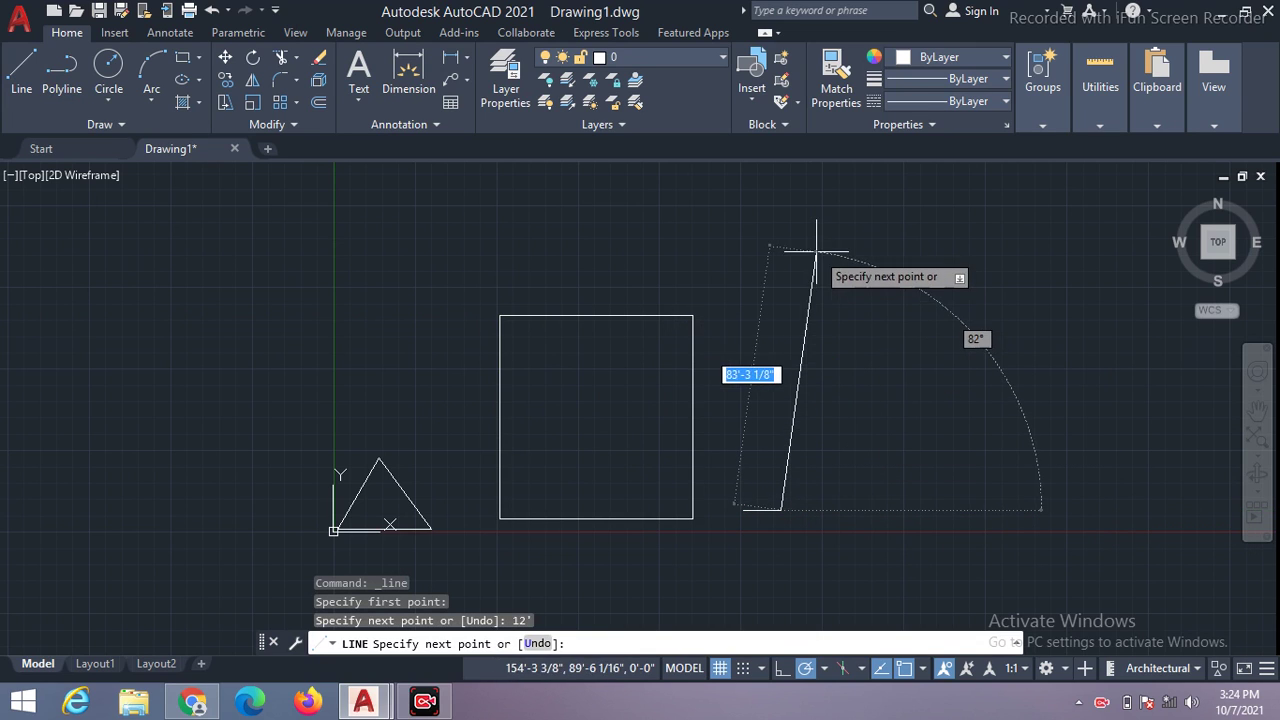
type("3")
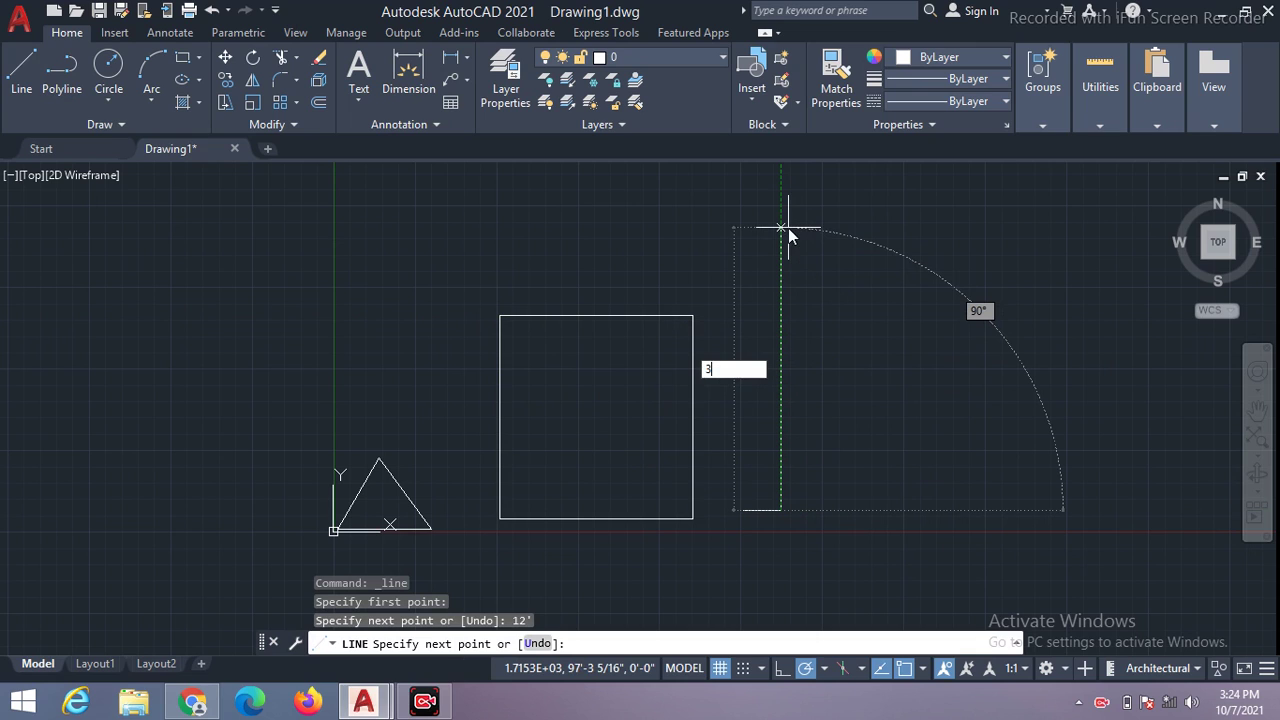
type("0'")
key("Return")
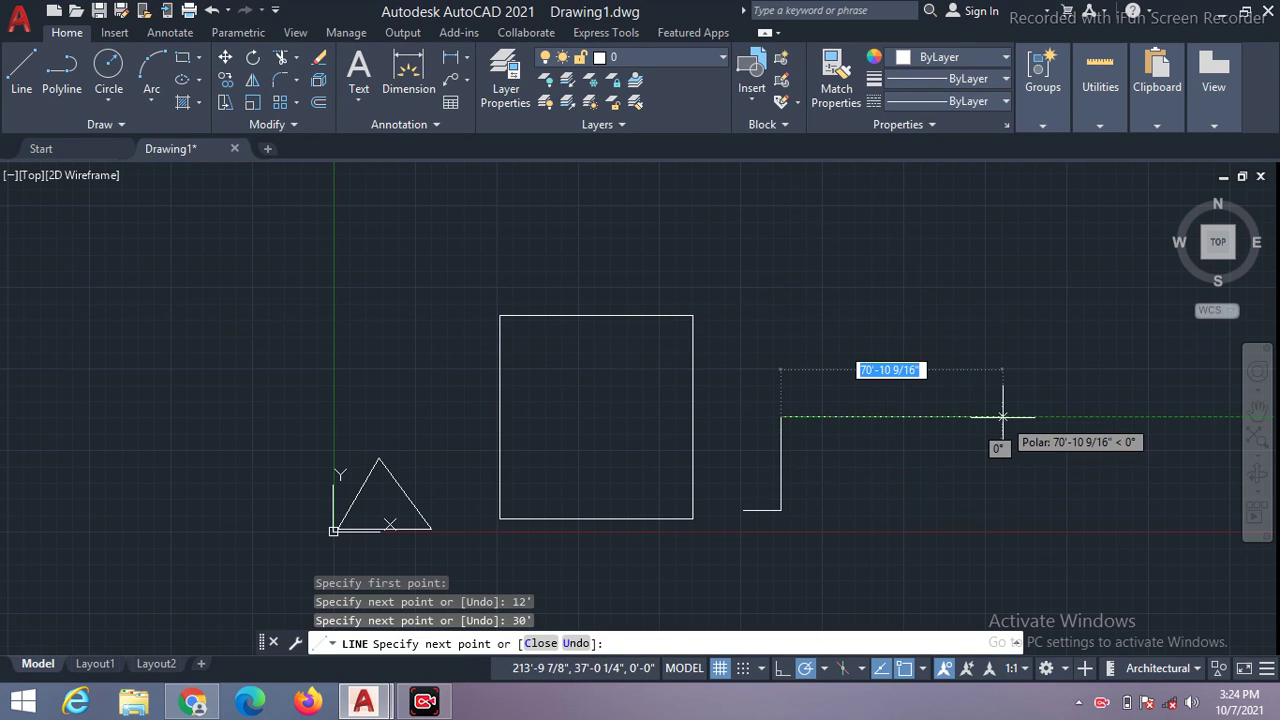
type("12")
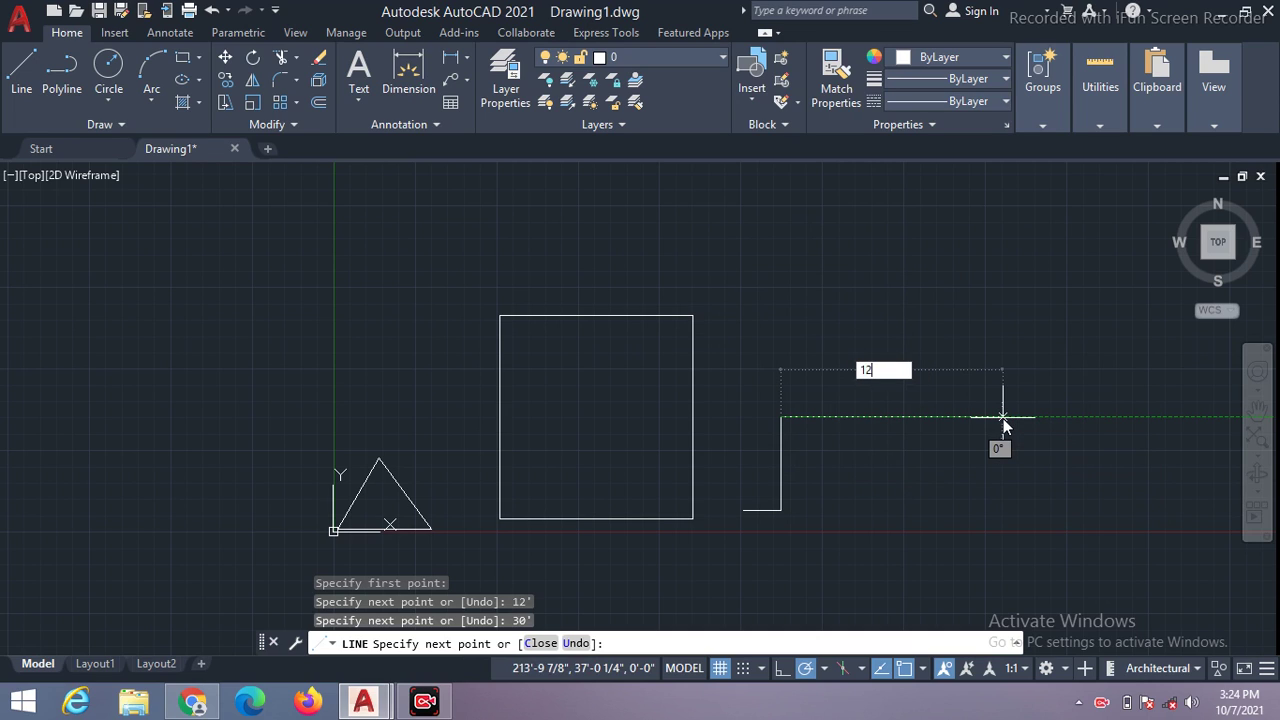
type("0")
key("Return")
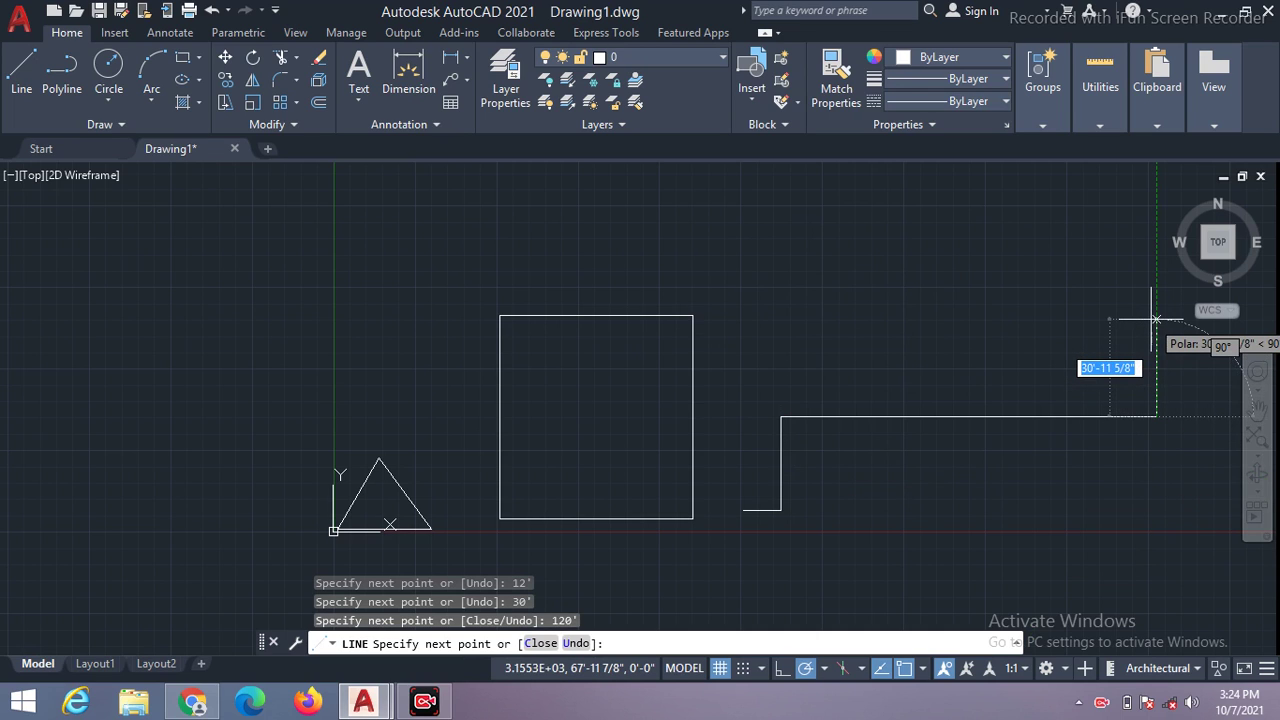
- Add the 25' up, 150' left and 25' down segments, then close diagonally to the start
type("25'")
key("Return")
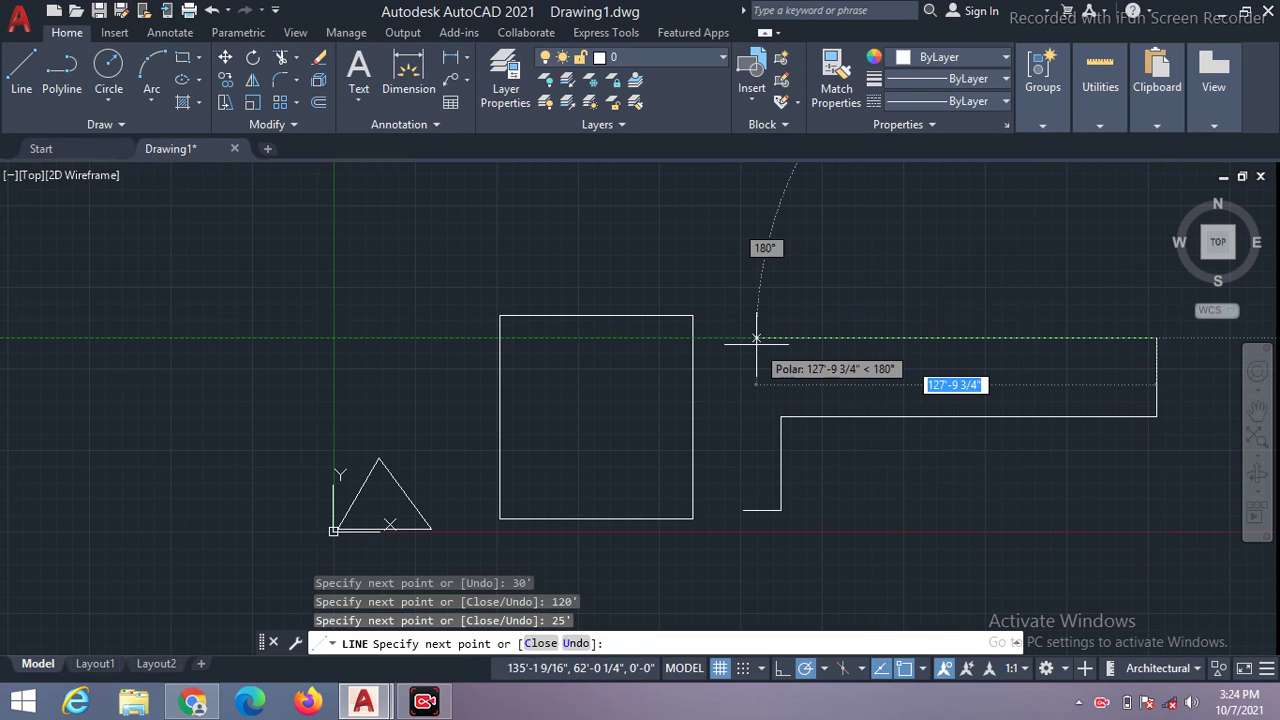
type("150")
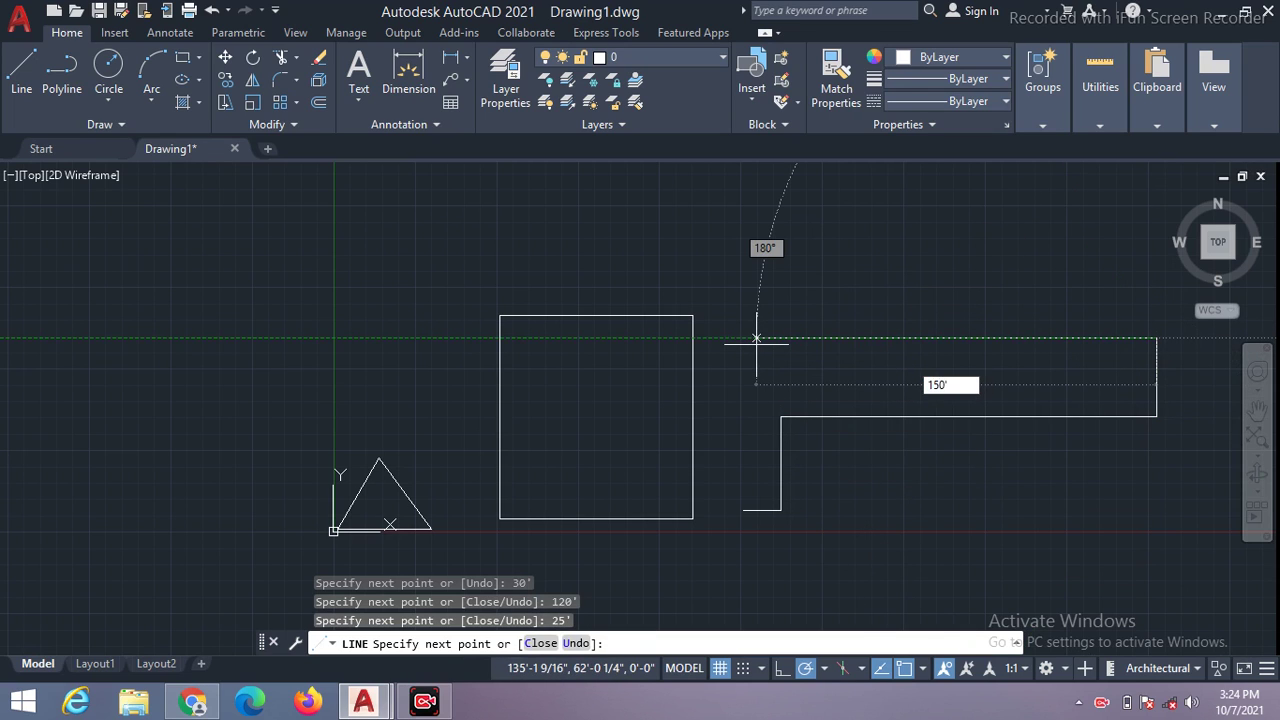
key("Return")
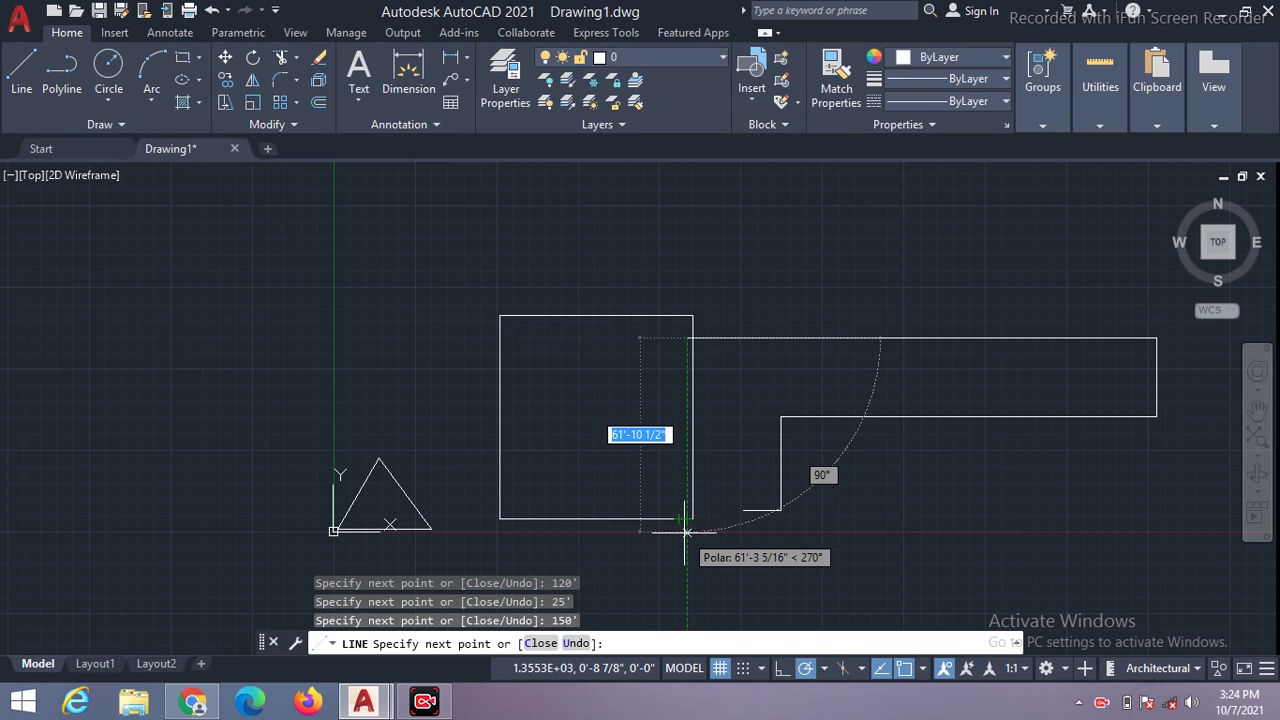
type("2")
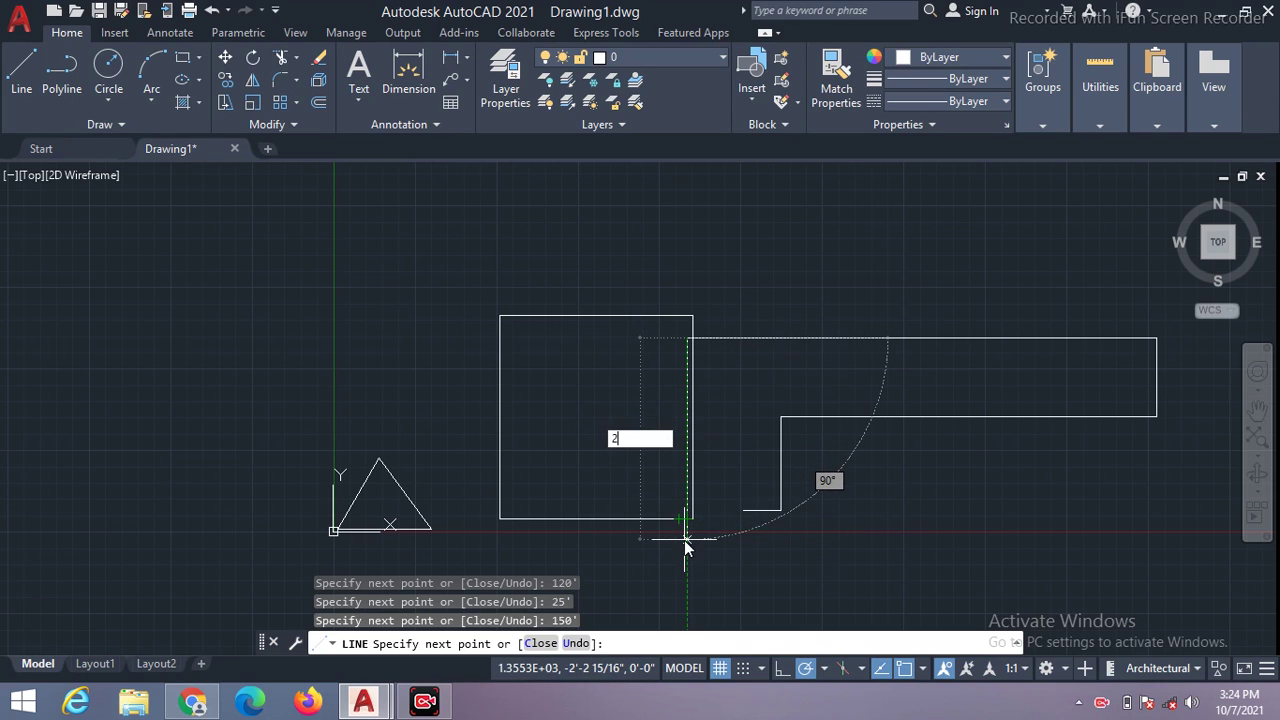
type("5")
key("Return")
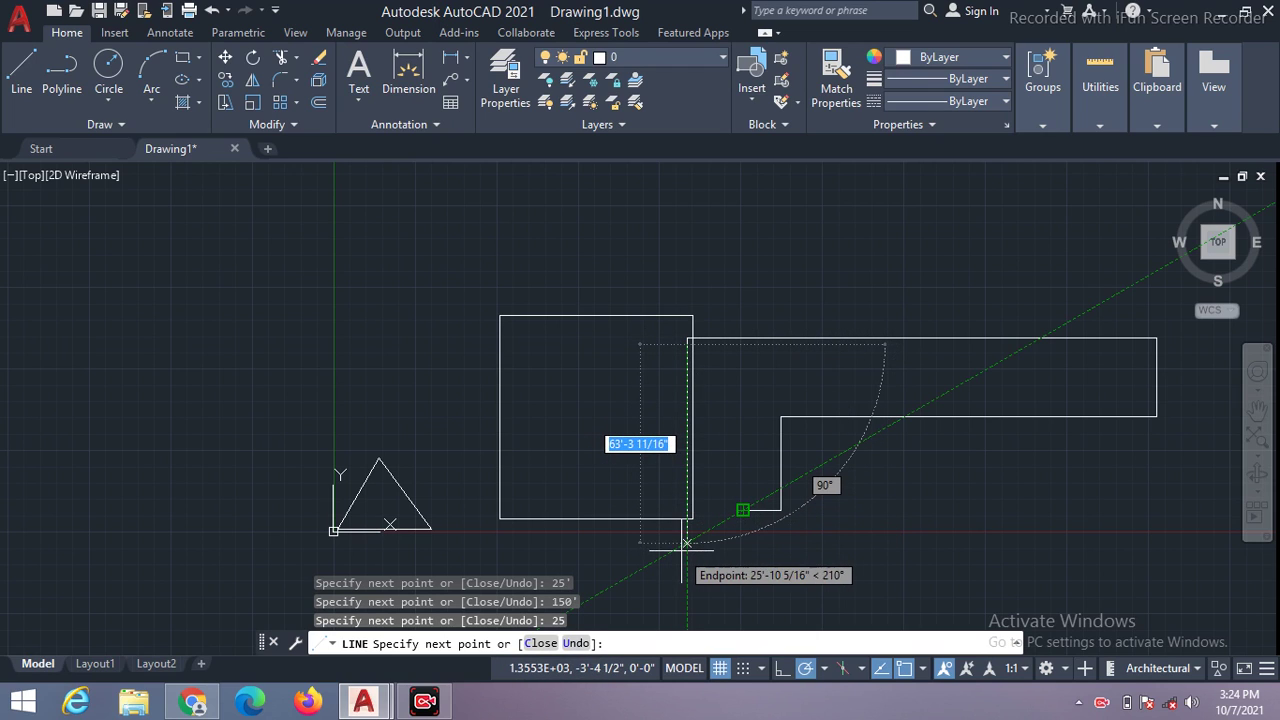
type("25")
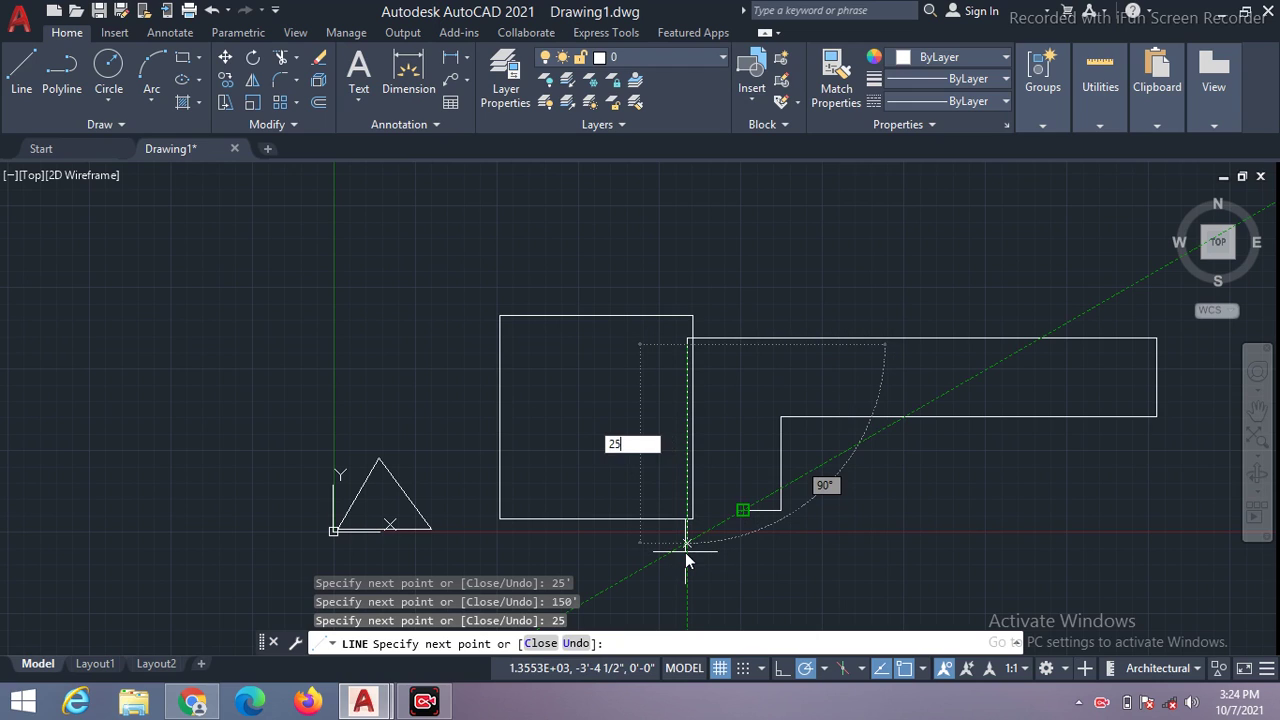
type("'")
key("Return")
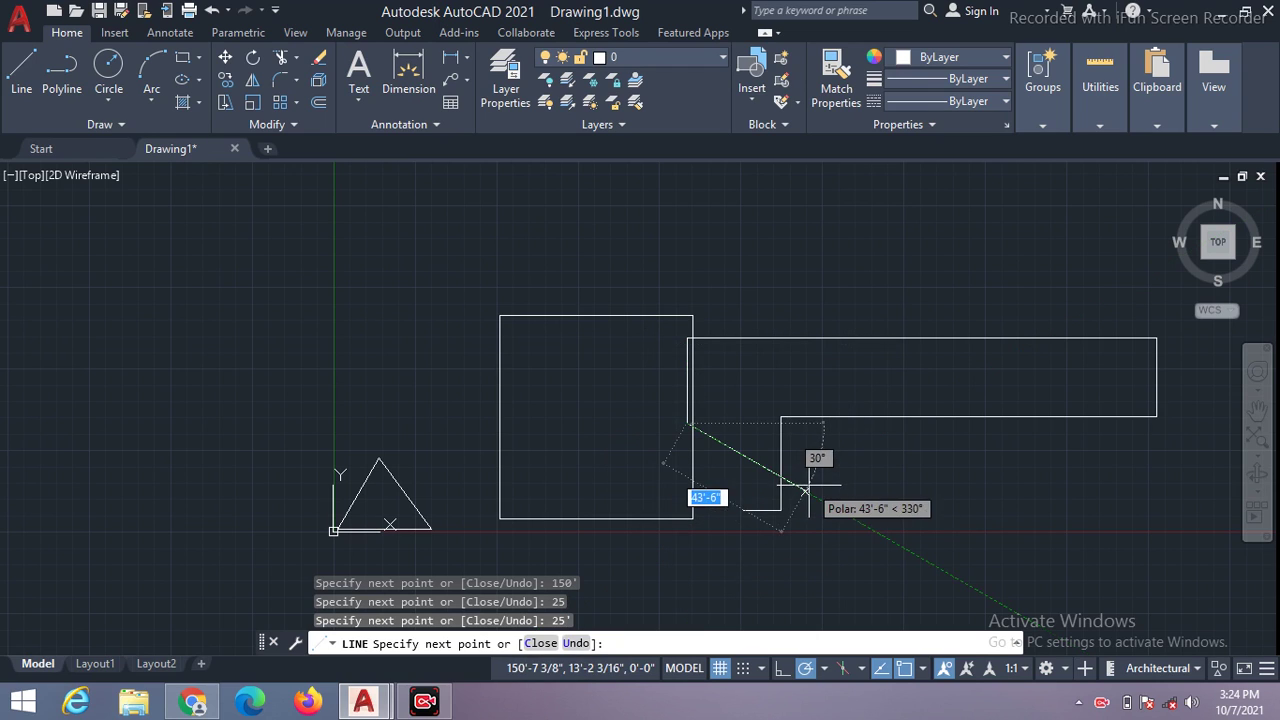
left_click(742, 510)
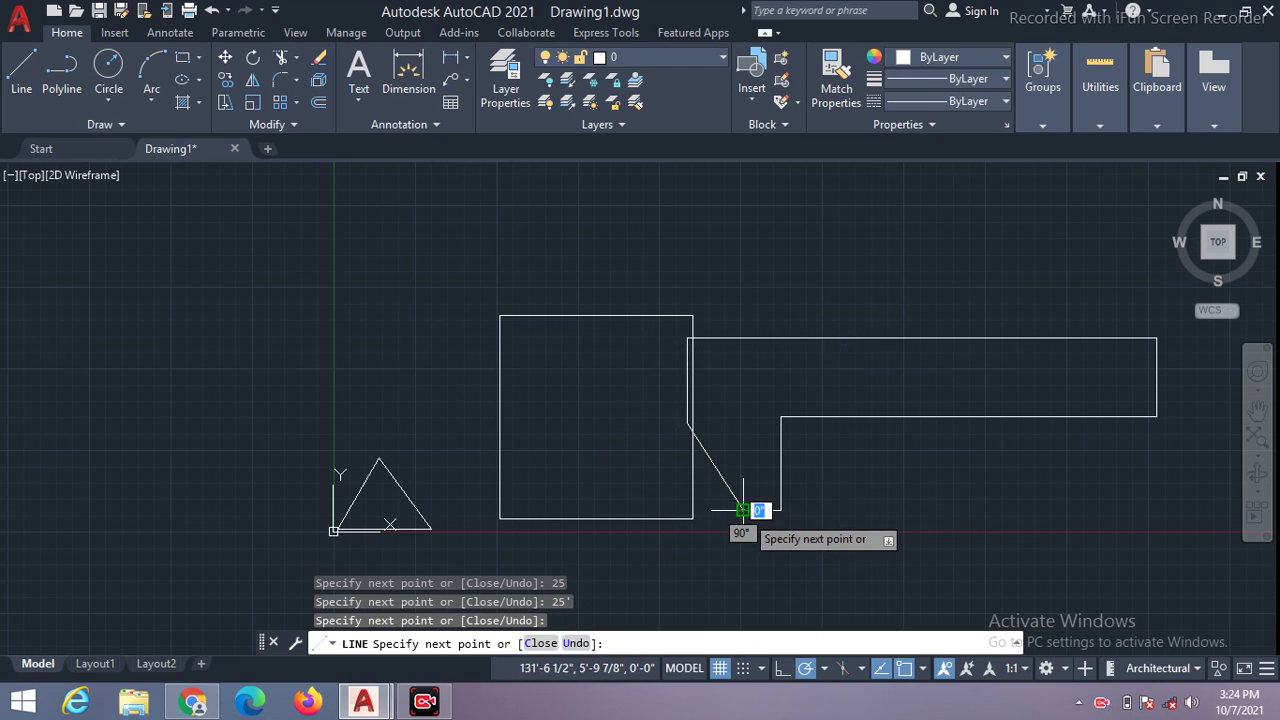
key("Escape")
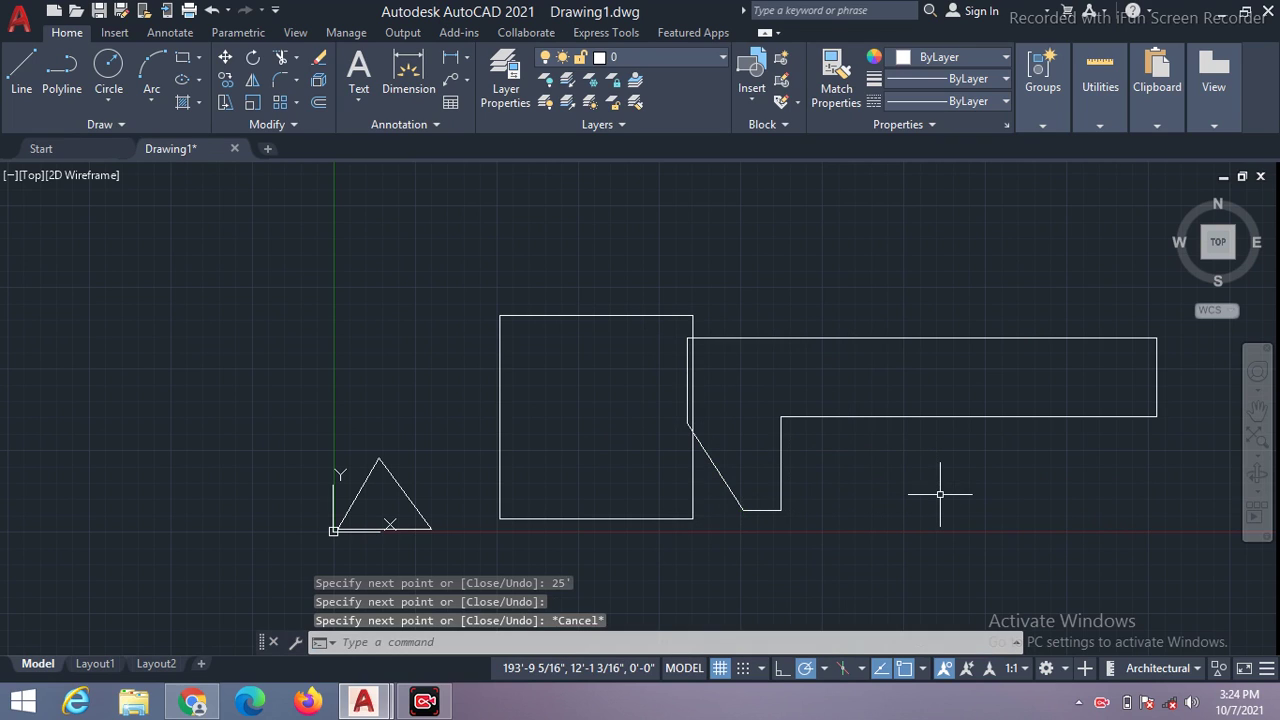